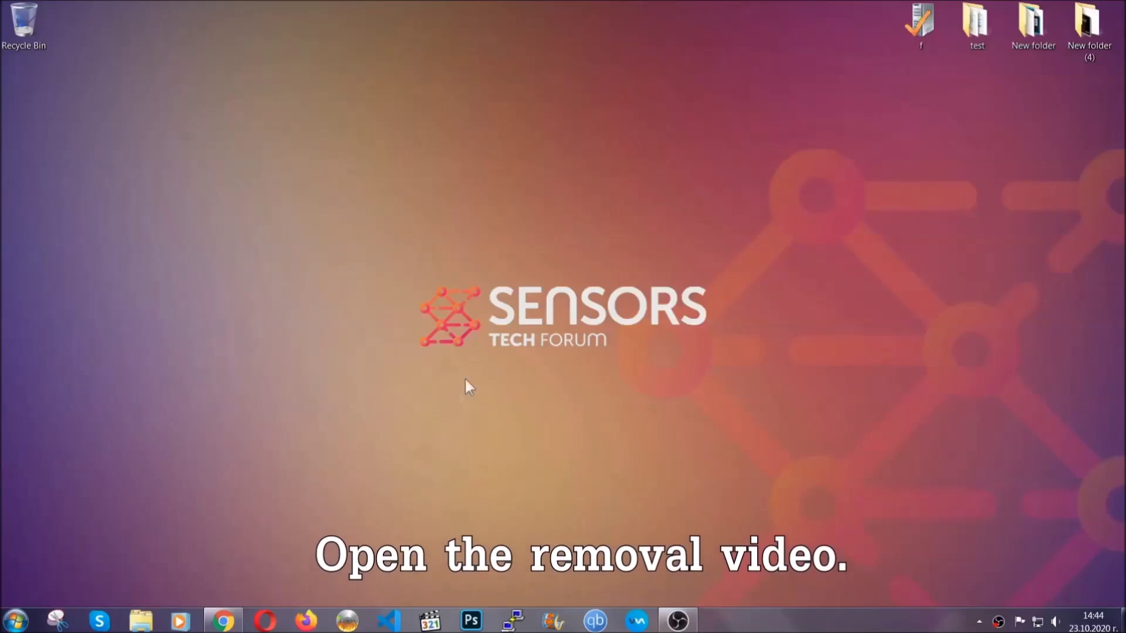
Restore the Chrome window showing the YouTube video 'How to Remove a Ransomware Virus (Windows)'.
left_click(224, 622)
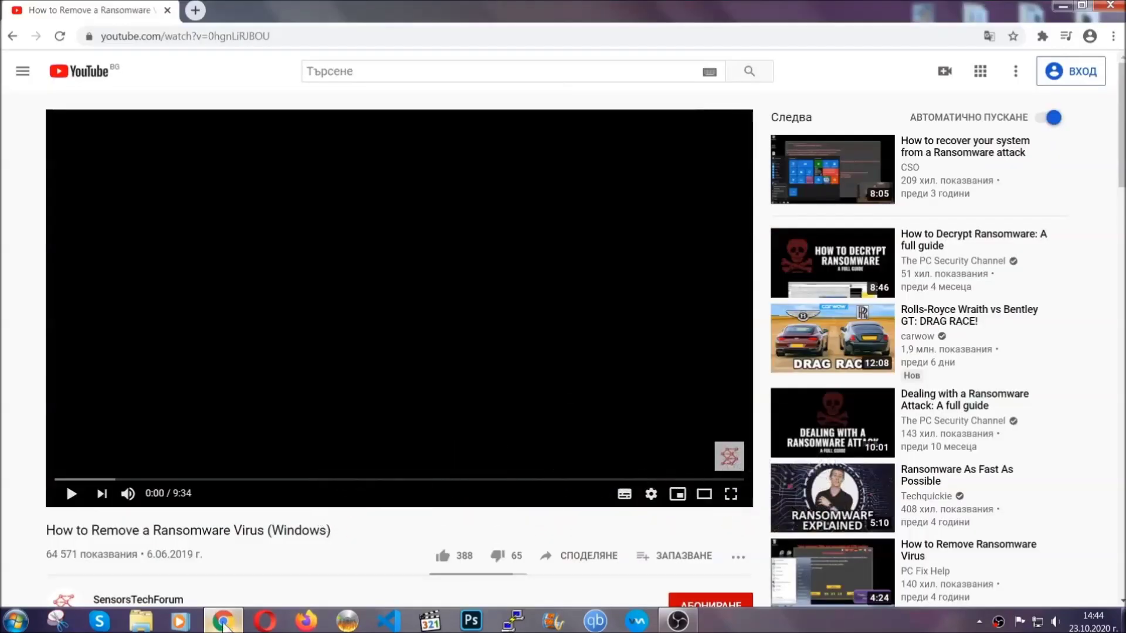
Follow the SensorsTechForum link in the video description and launch the downloaded SpyHunter-Installer.exe.
scroll(205, 478, "down", 3)
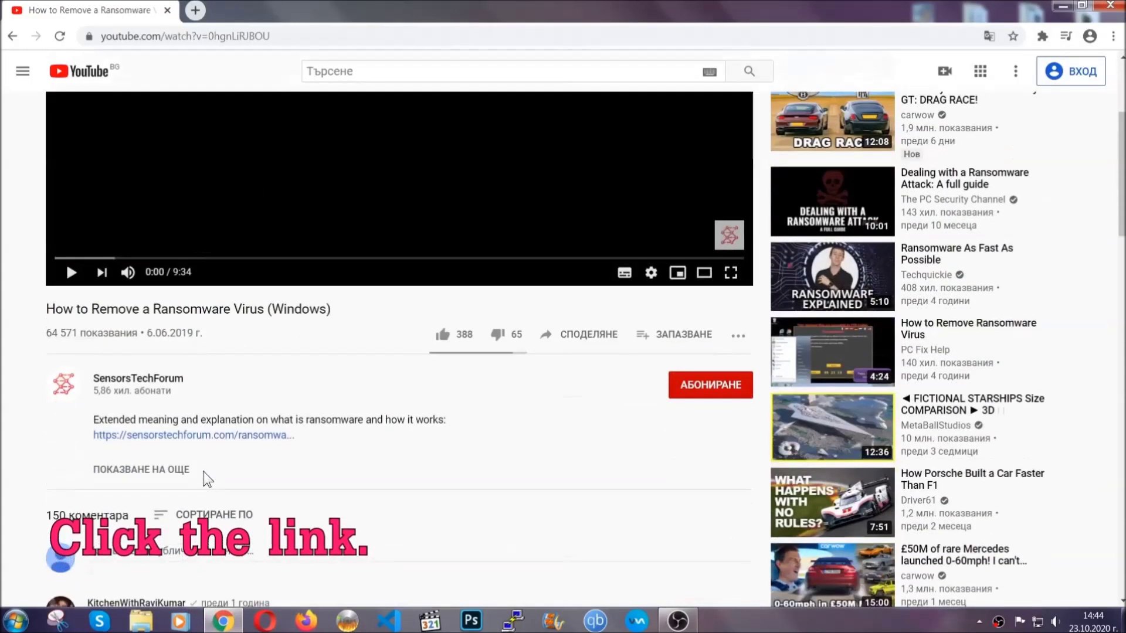
left_click(224, 437)
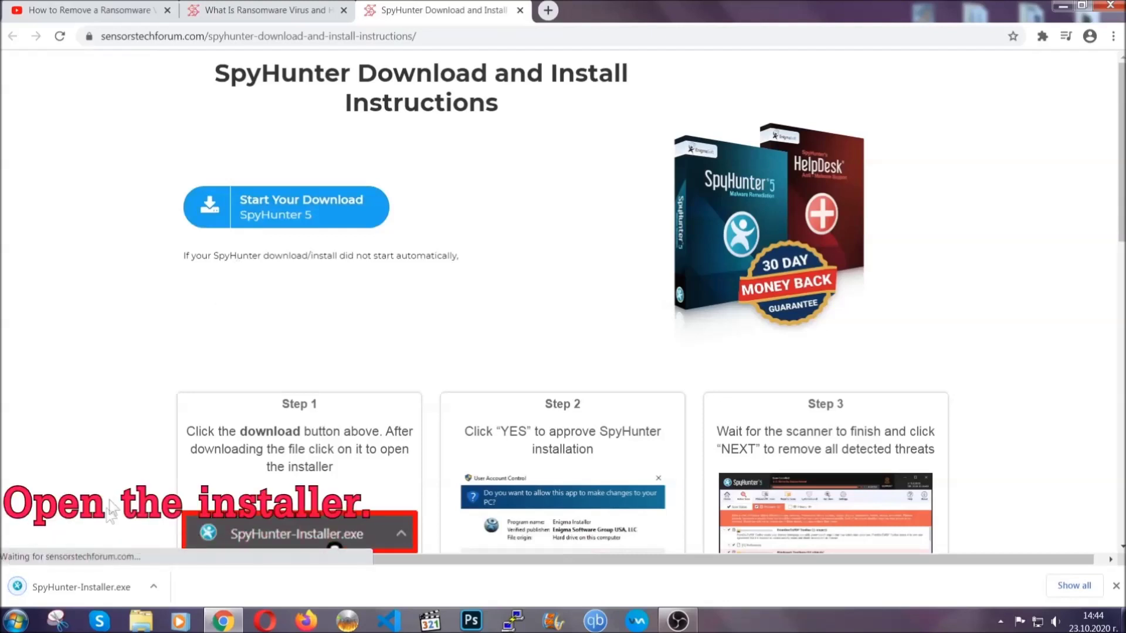
left_click(80, 585)
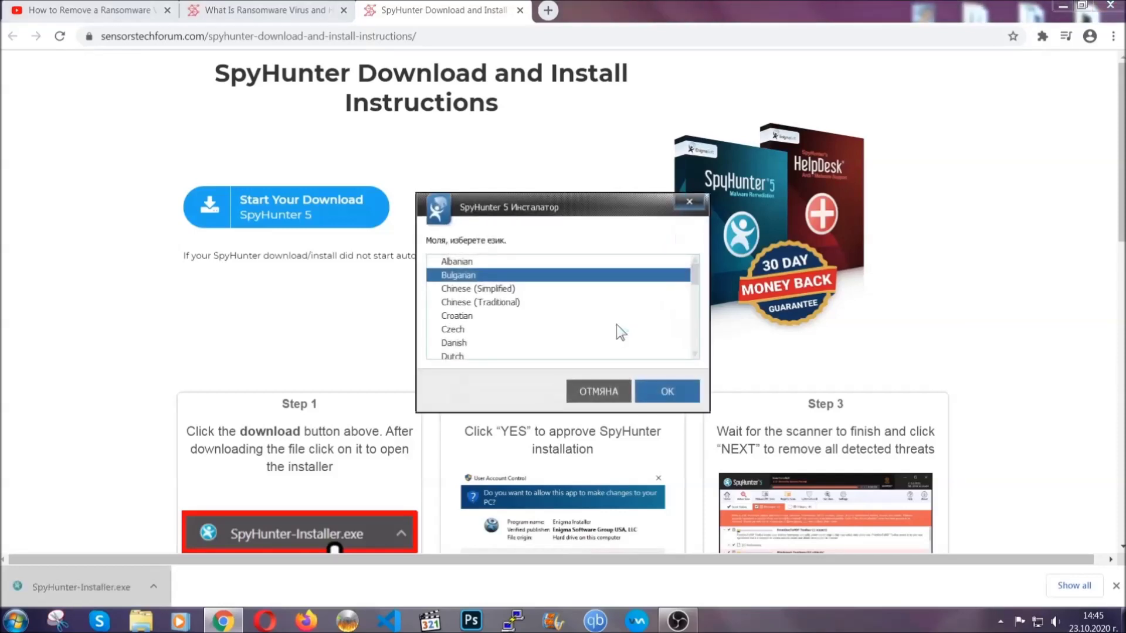
Choose English as the SpyHunter 5 installer language.
scroll(586, 325, "down", 2)
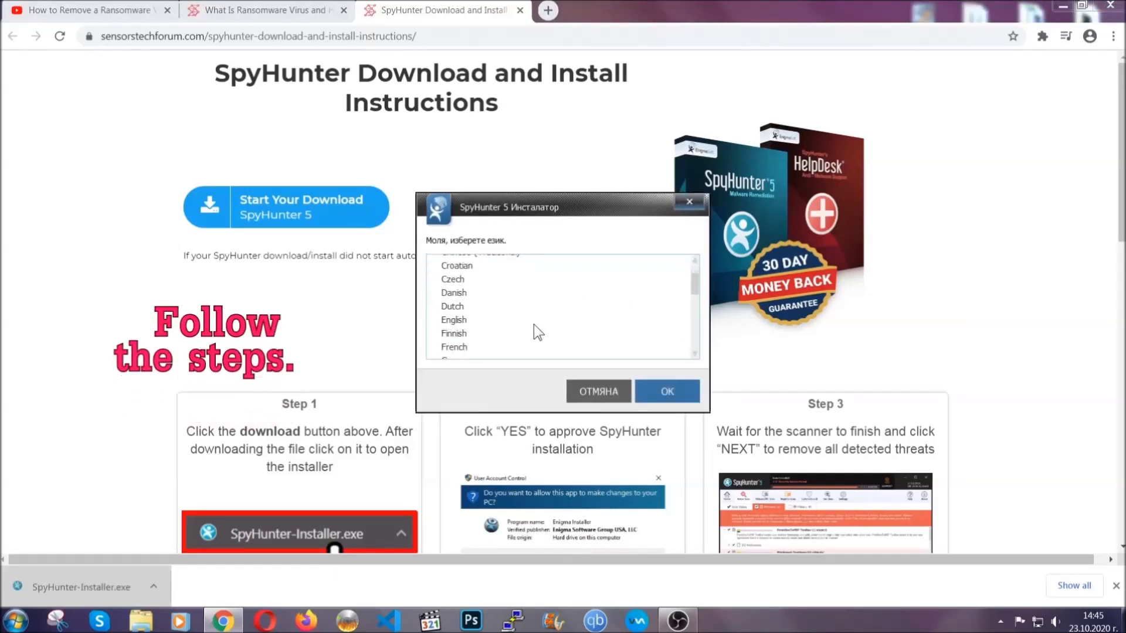
left_click(531, 321)
left_click(657, 390)
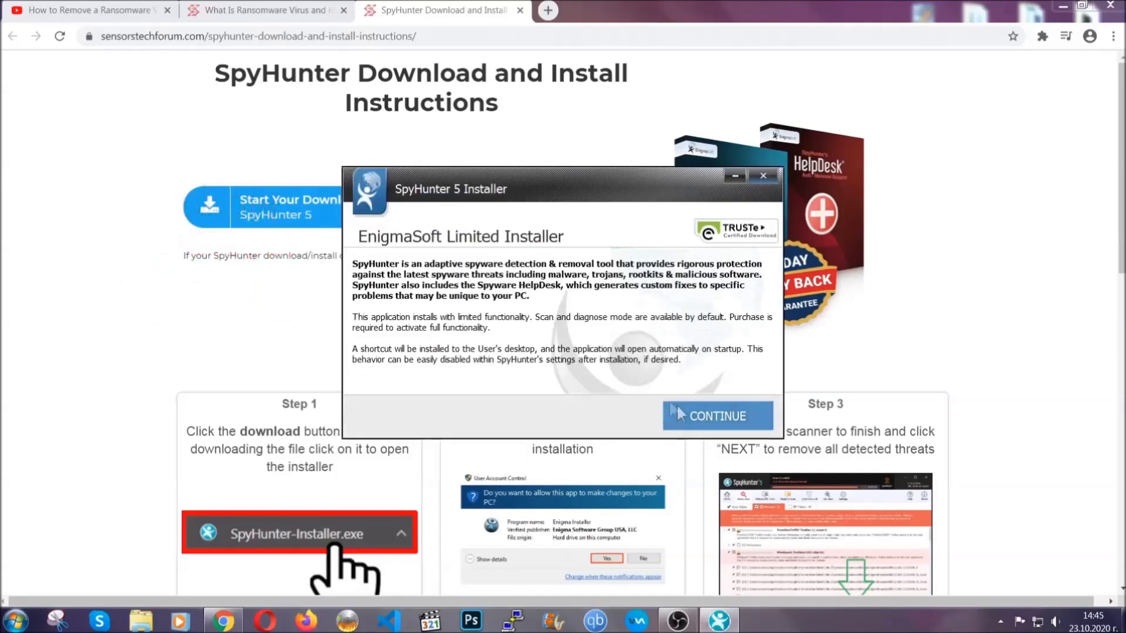
Accept the EULA, install SpyHunter 5, and finish setup so the scan begins.
left_click(679, 413)
left_click(645, 380)
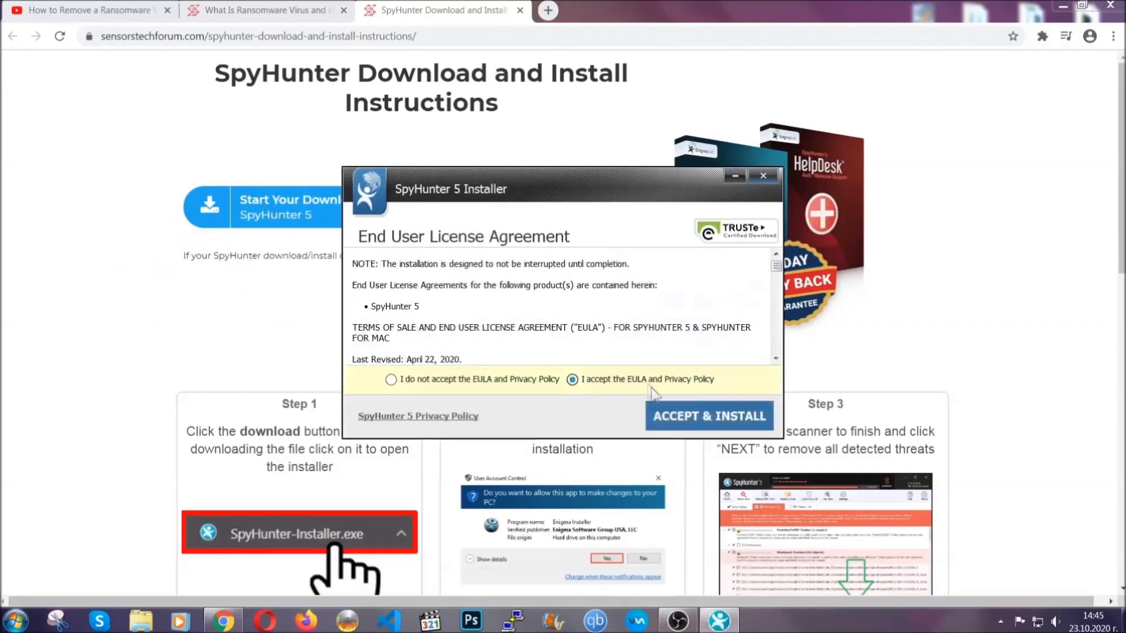
left_click(672, 416)
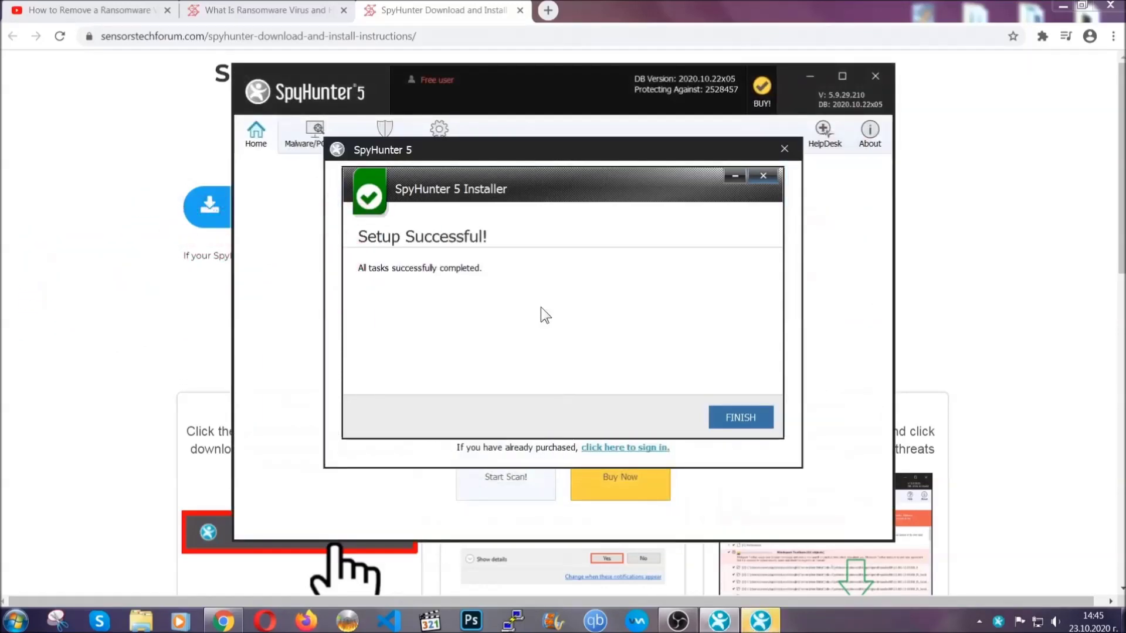
left_click(720, 419)
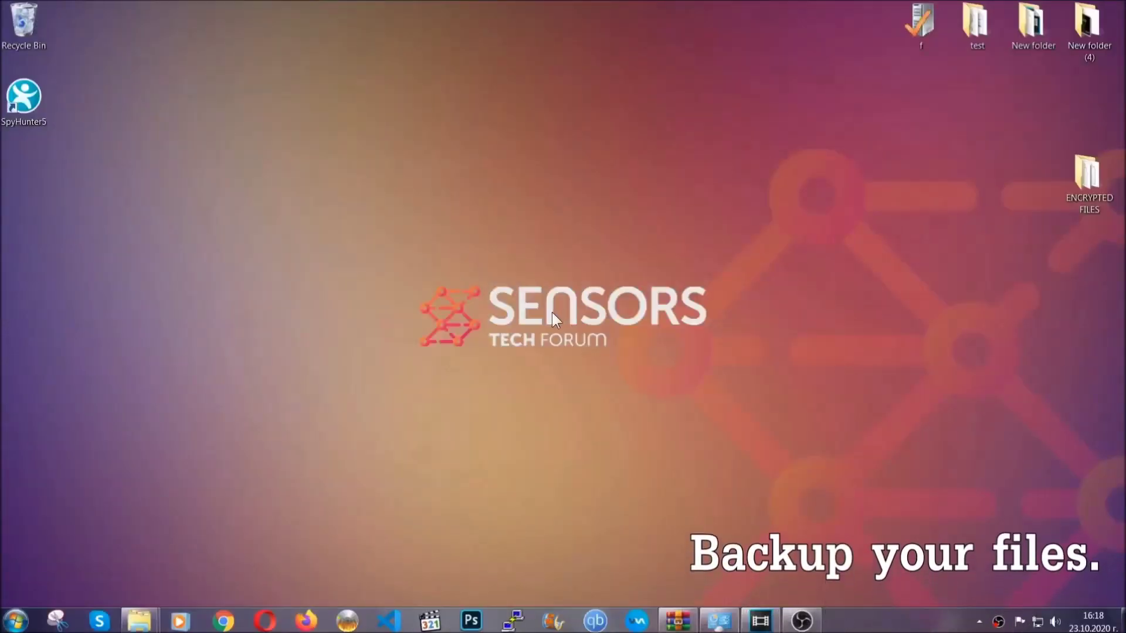
Copy all six .efji files from the ENCRYPTED FILES folder.
double_click(1081, 180)
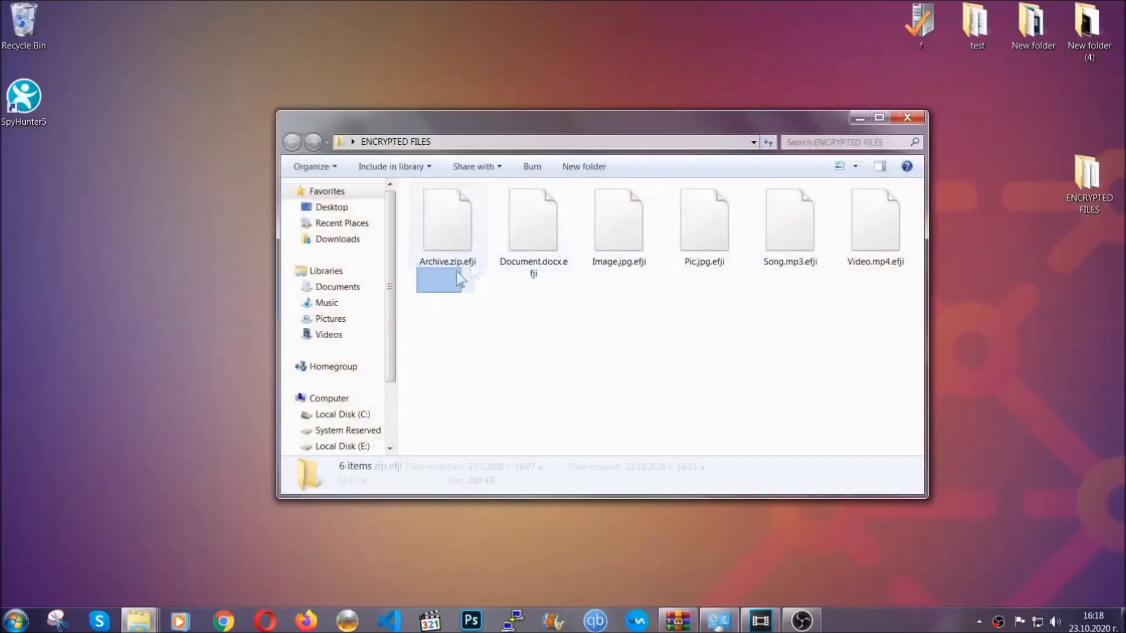
left_click_drag(457, 273, 881, 208)
right_click(880, 209)
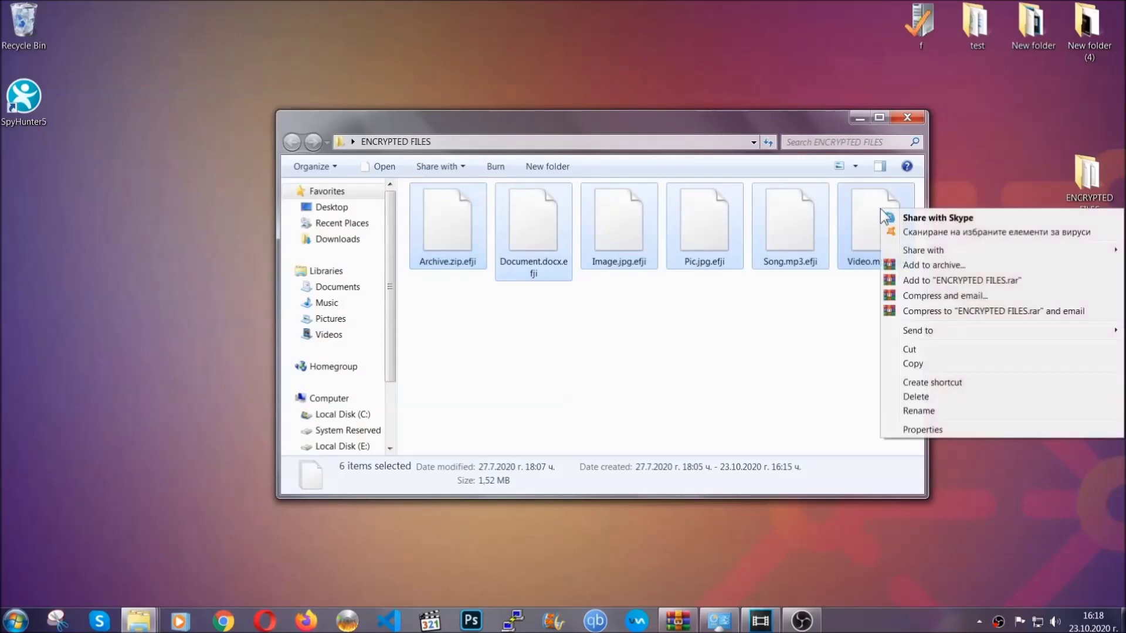
left_click(912, 365)
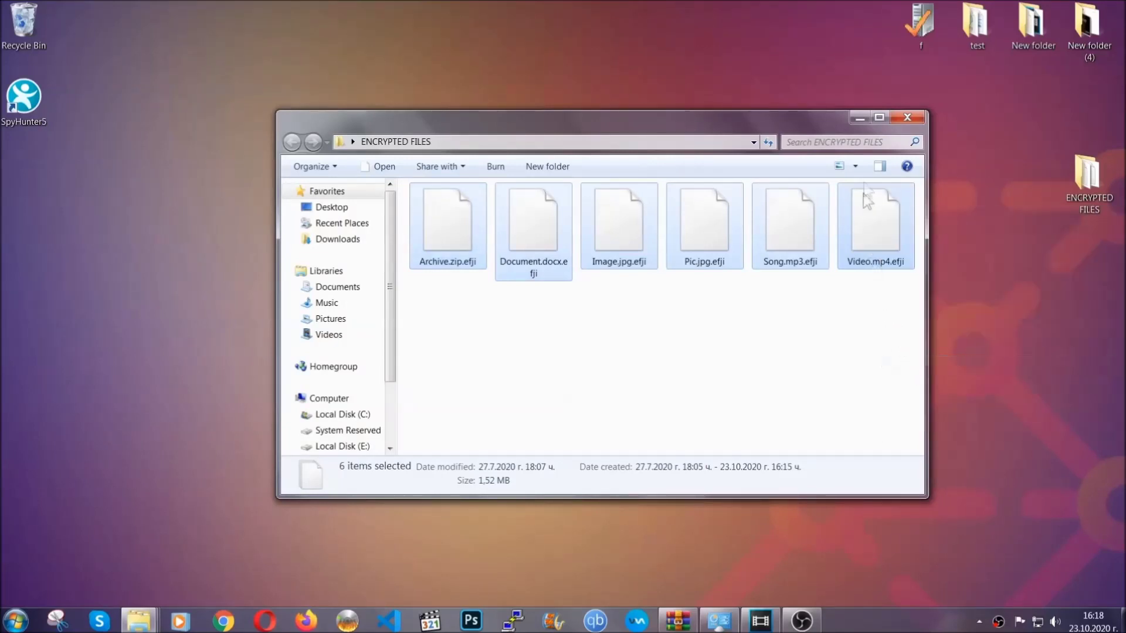
Paste the copied files onto FLASH DRIVE (H:) and close its window.
left_click(861, 118)
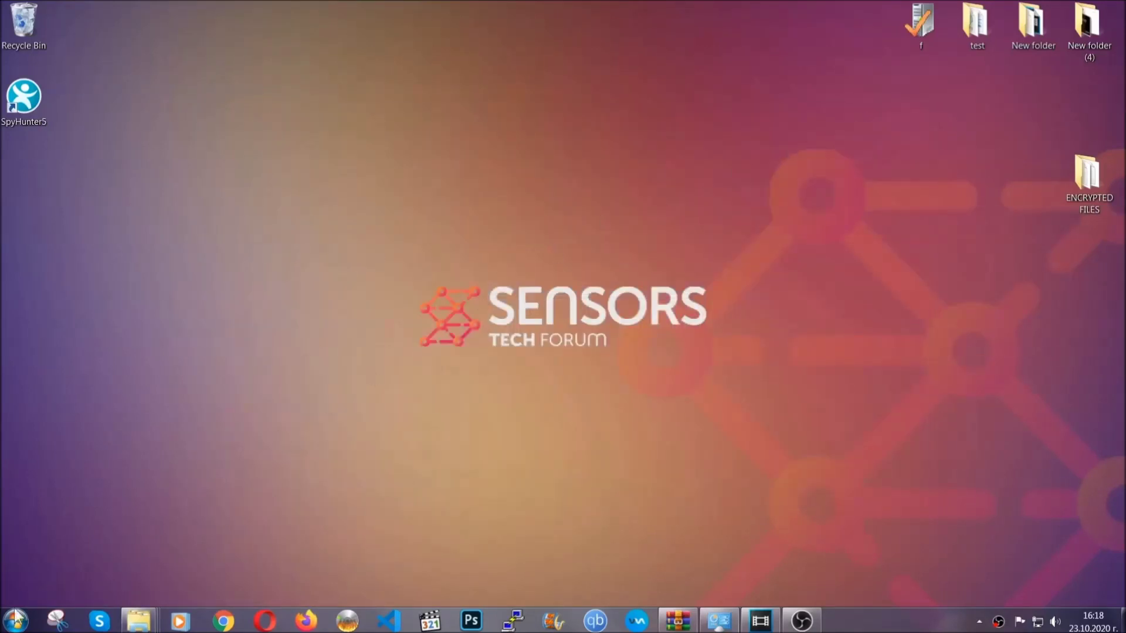
left_click(15, 620)
left_click(215, 440)
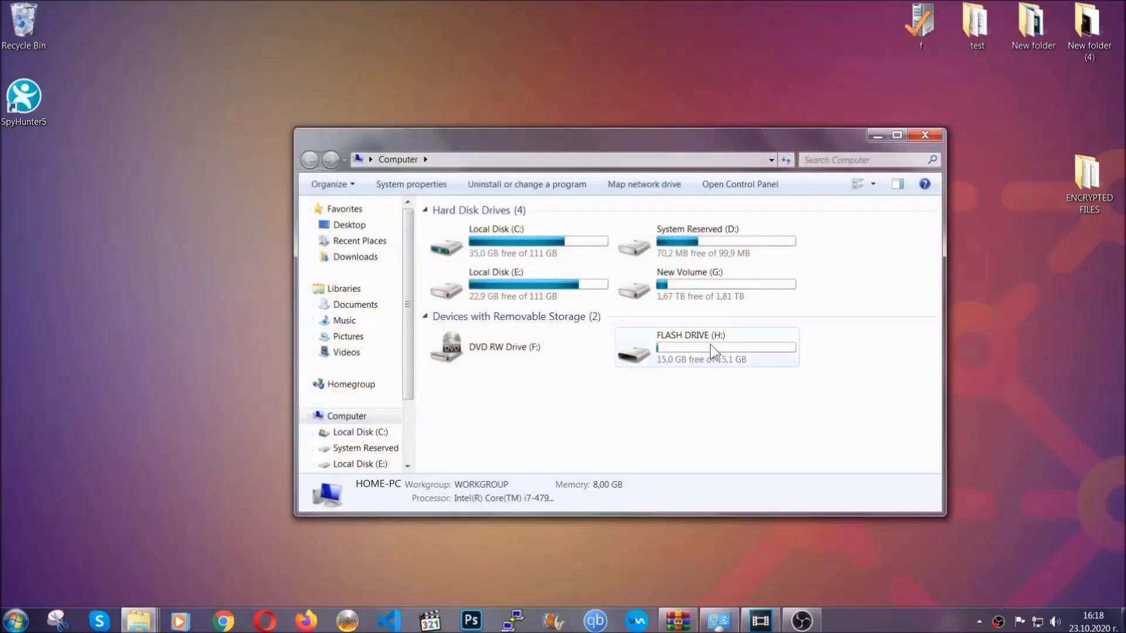
double_click(709, 344)
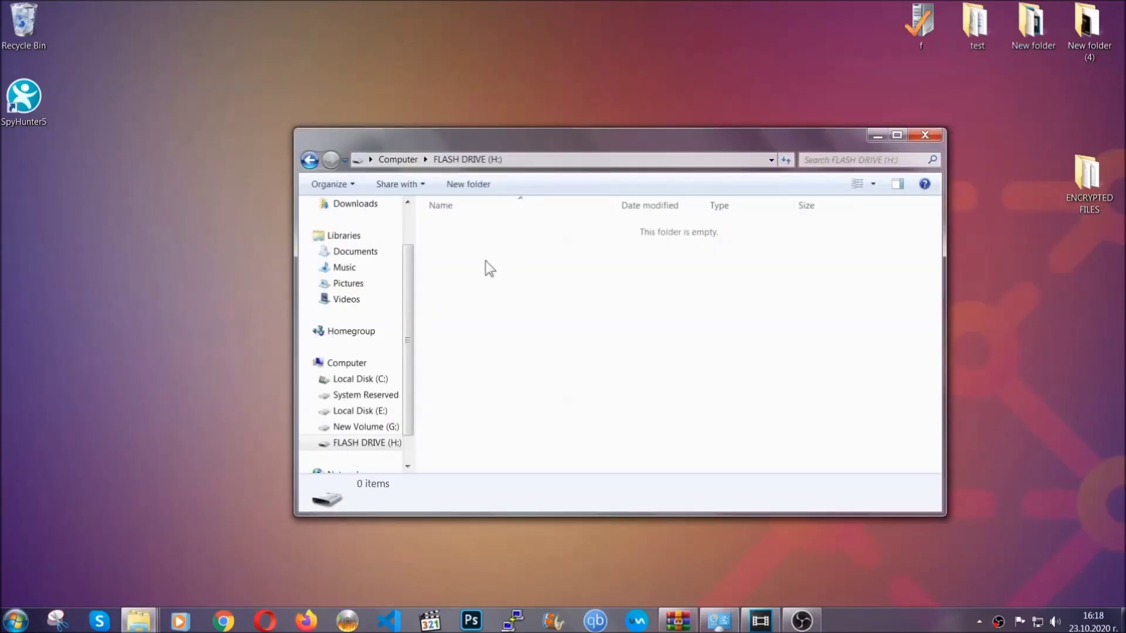
right_click(486, 261)
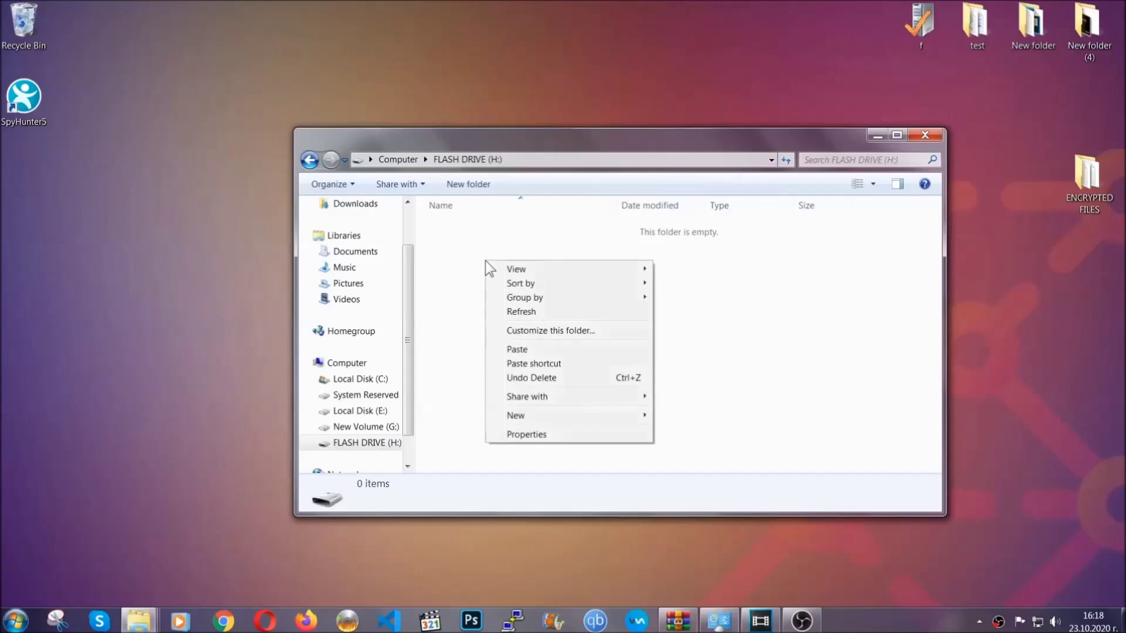
left_click(513, 350)
left_click(513, 350)
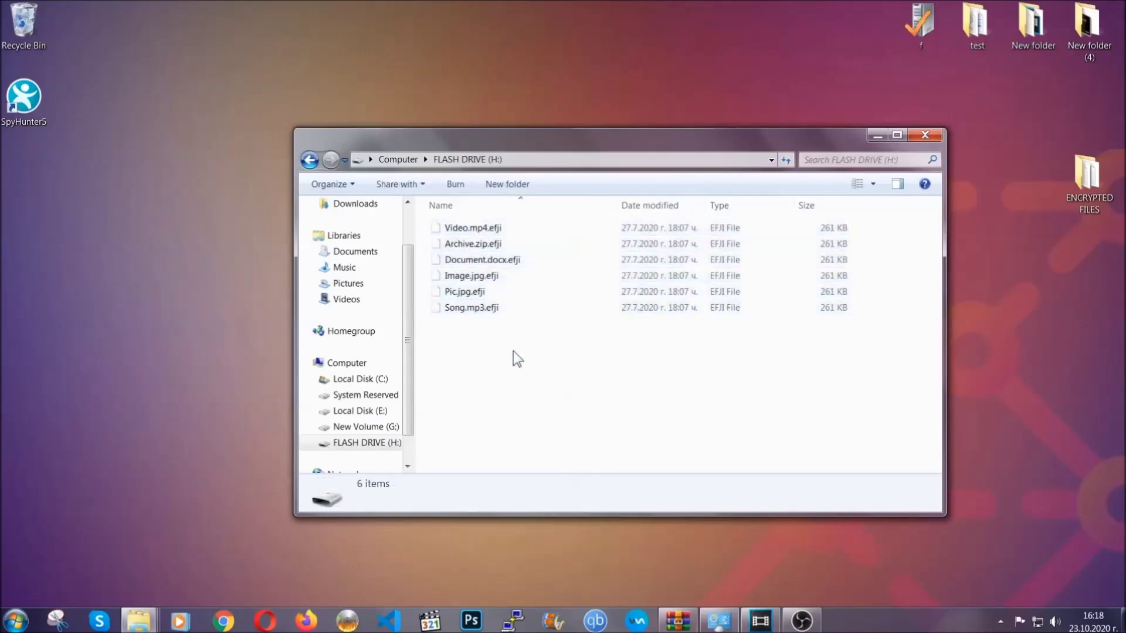
left_click(924, 135)
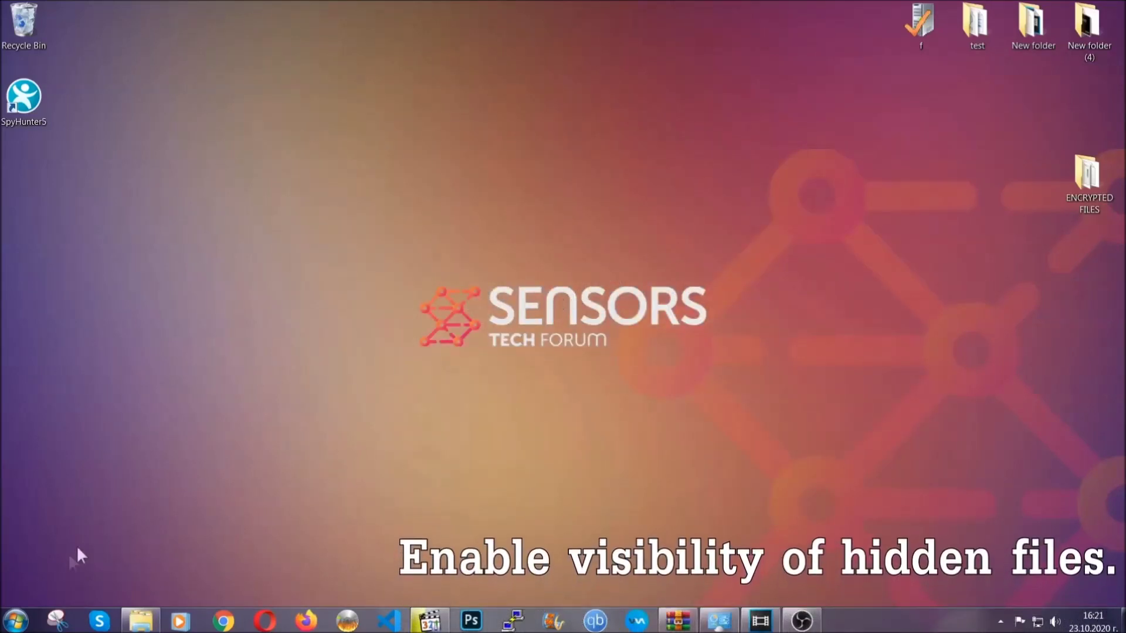
Find 'hidden files and folders' in Start search and apply 'Show hidden files, folders, and drives'.
left_click(14, 620)
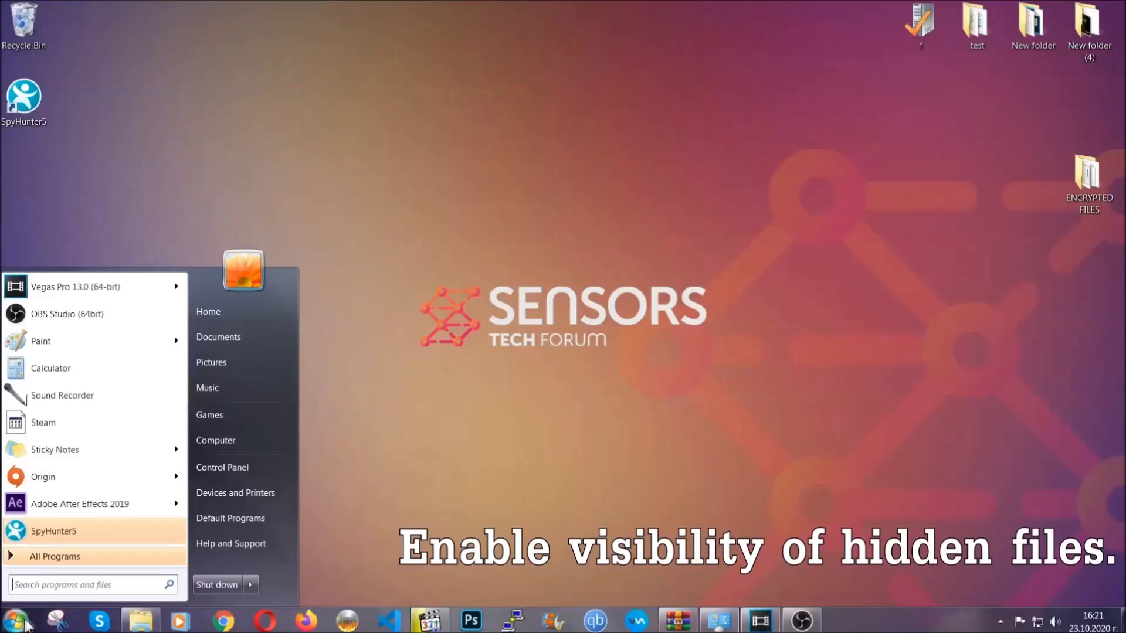
left_click(50, 580)
type("showh")
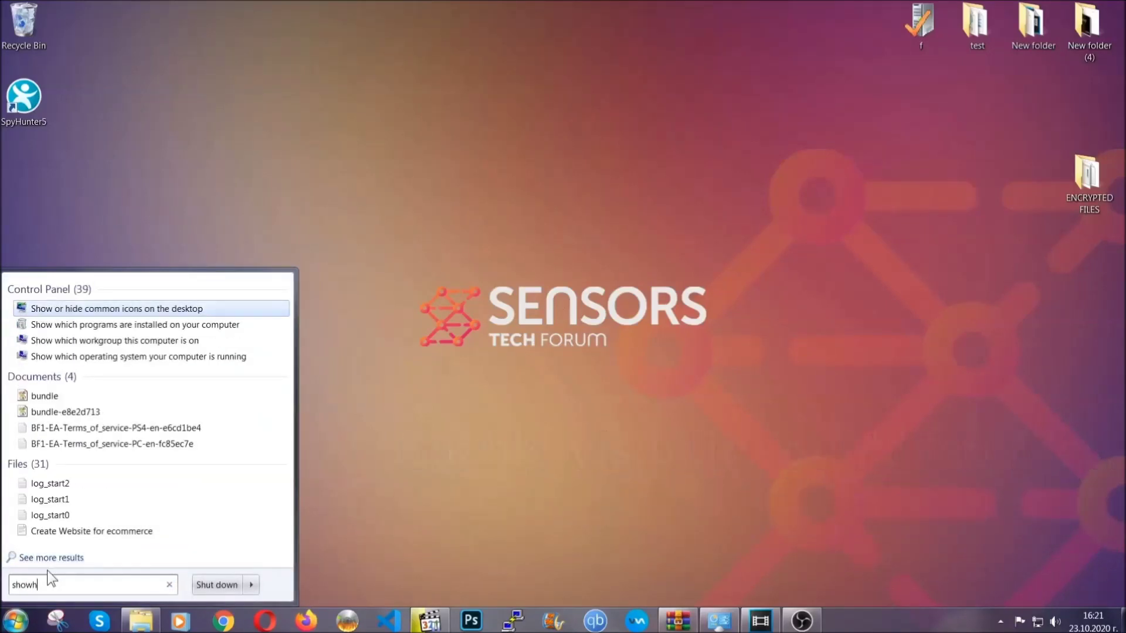
key("BackSpace")
type("hidden f")
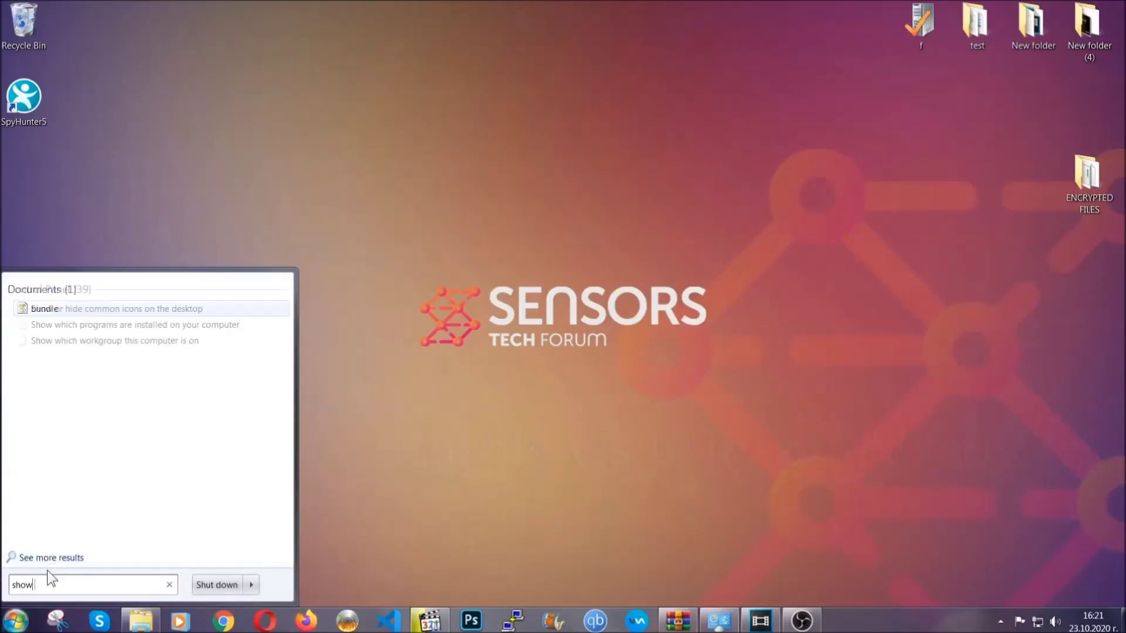
type("iles and folders")
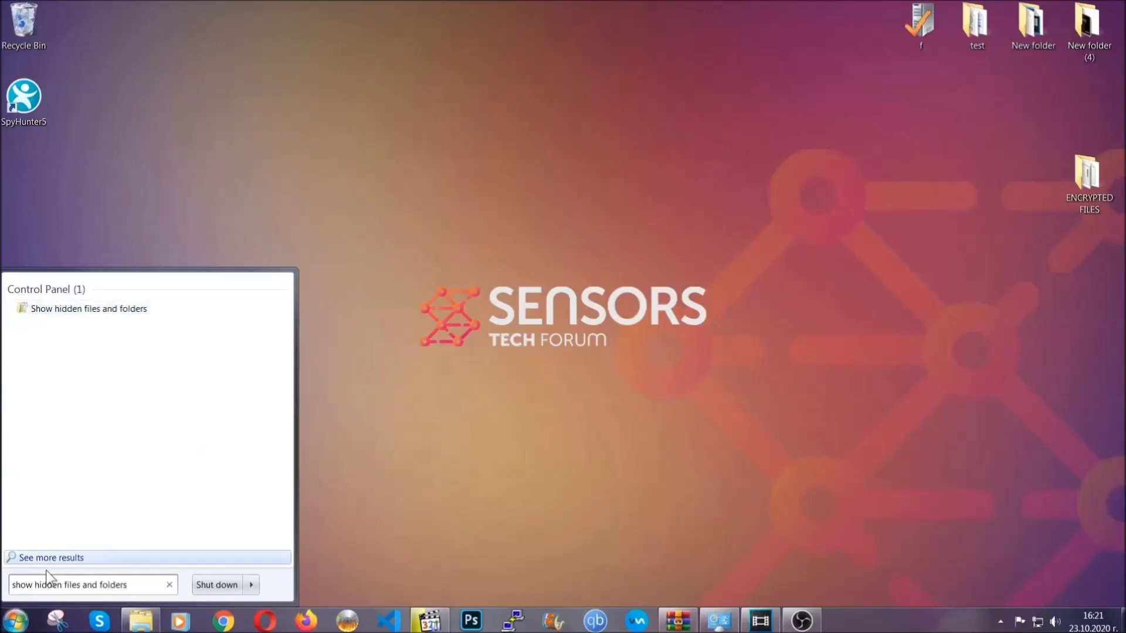
left_click(133, 310)
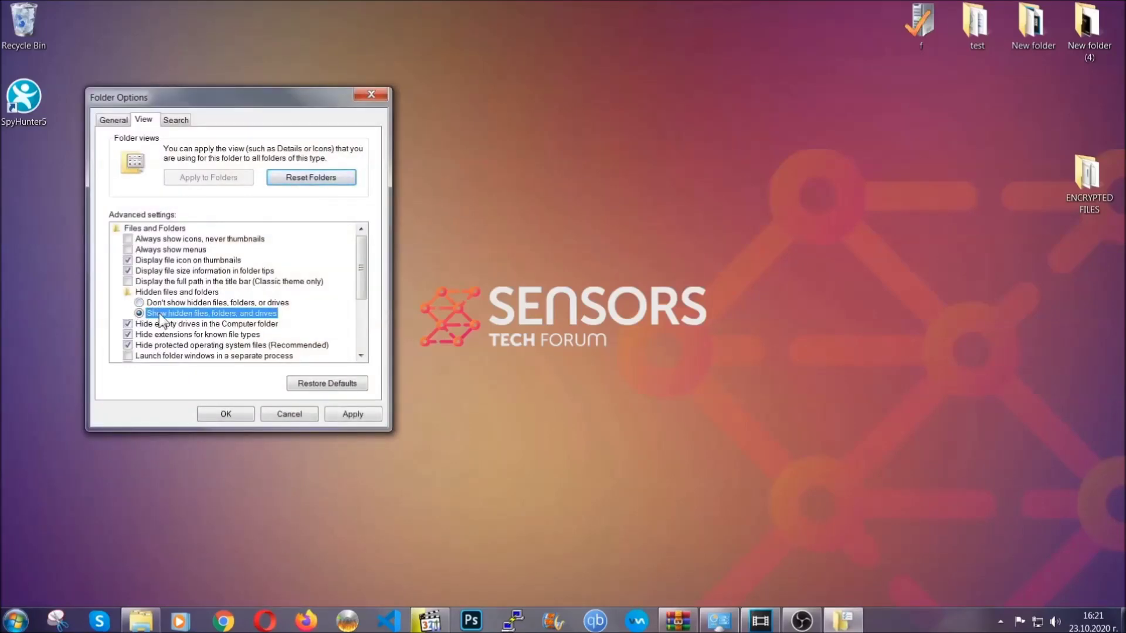
left_click(348, 418)
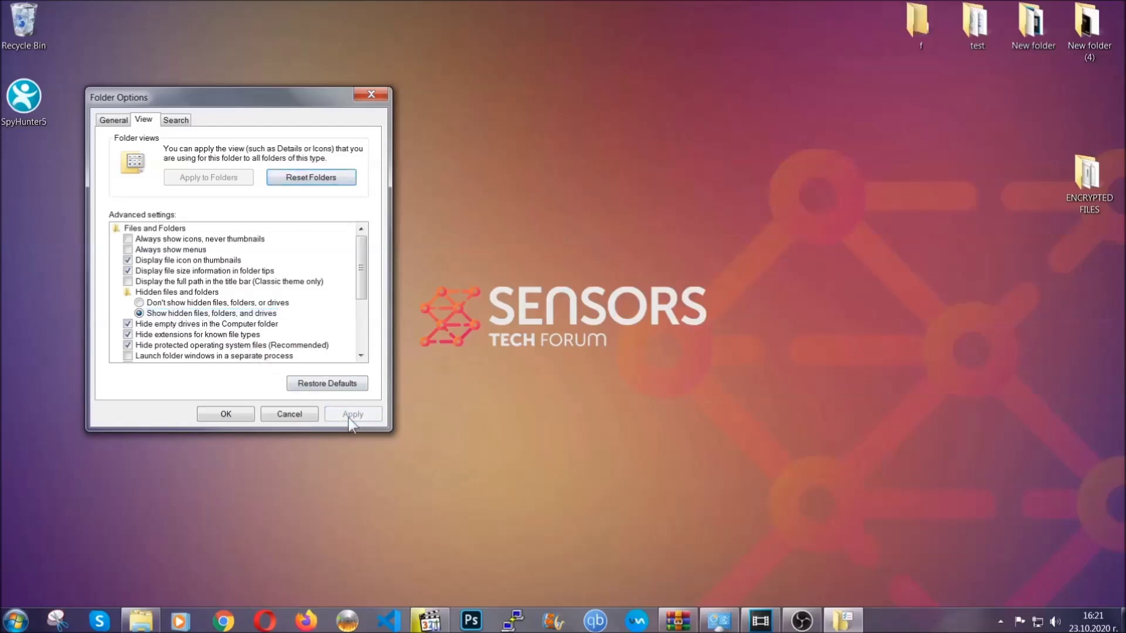
left_click(226, 414)
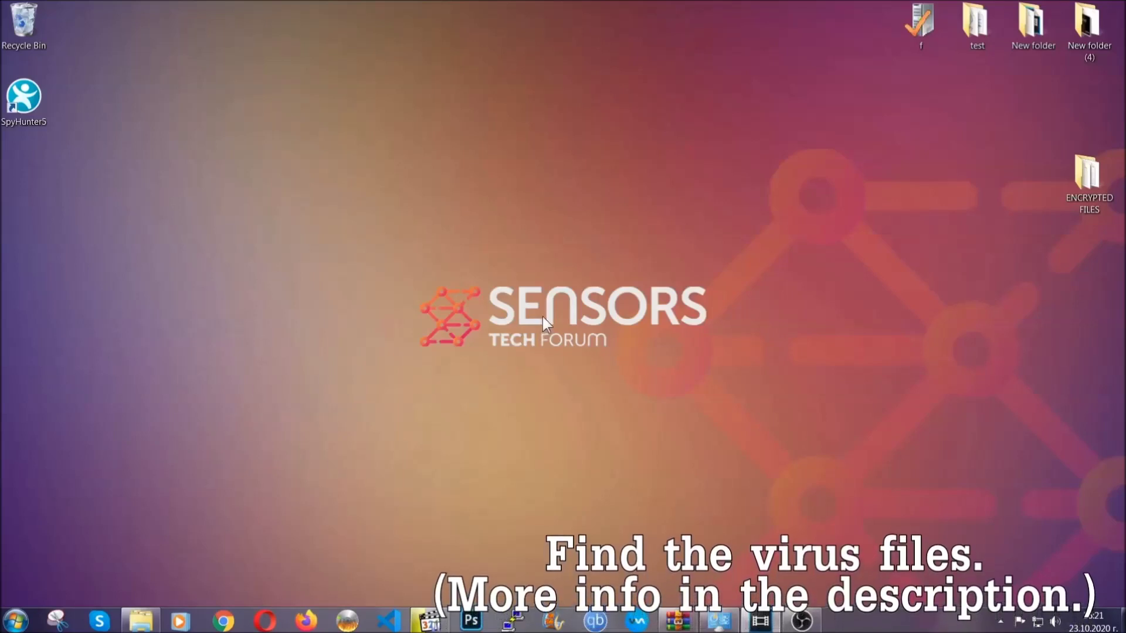
Search the whole computer for 'fileextension:exe Example Vir'.
left_click(15, 621)
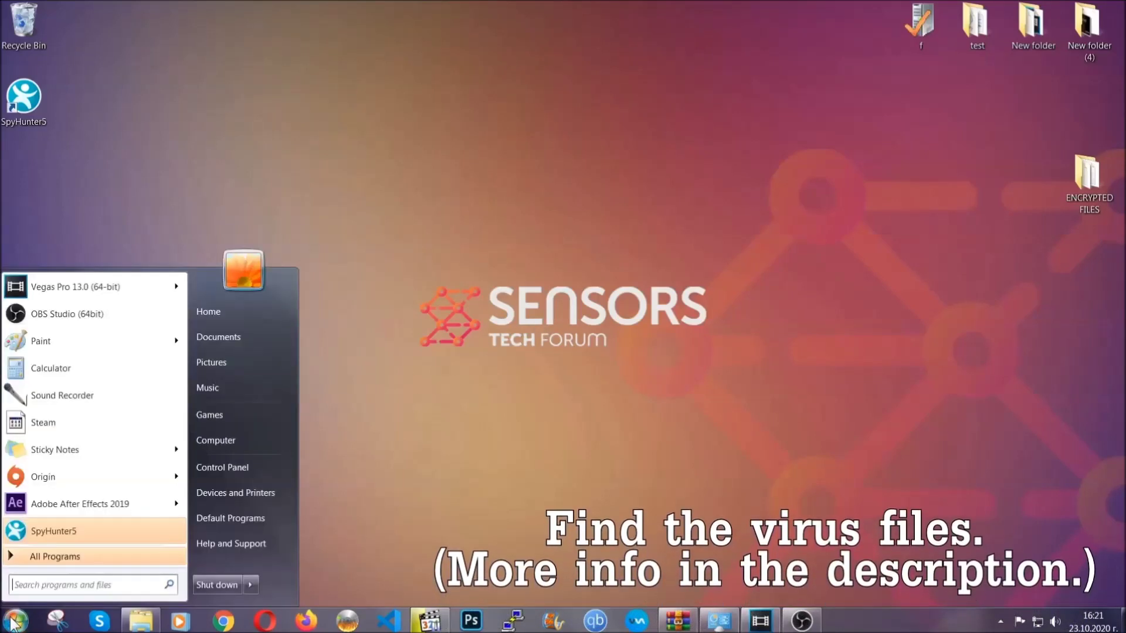
left_click(231, 440)
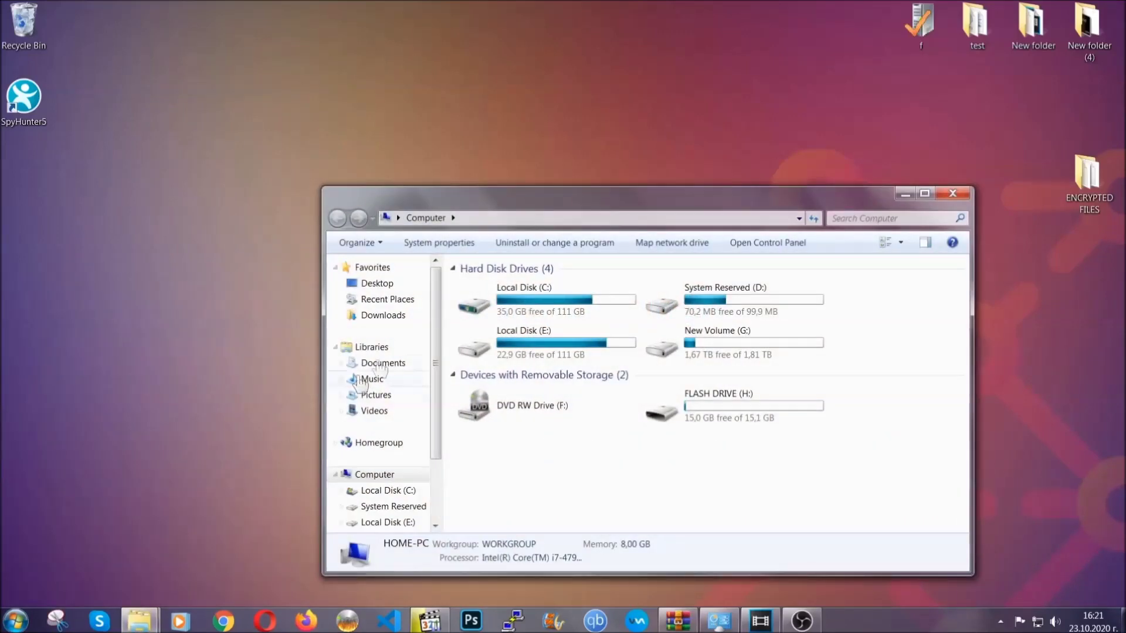
left_click_drag(611, 207, 538, 157)
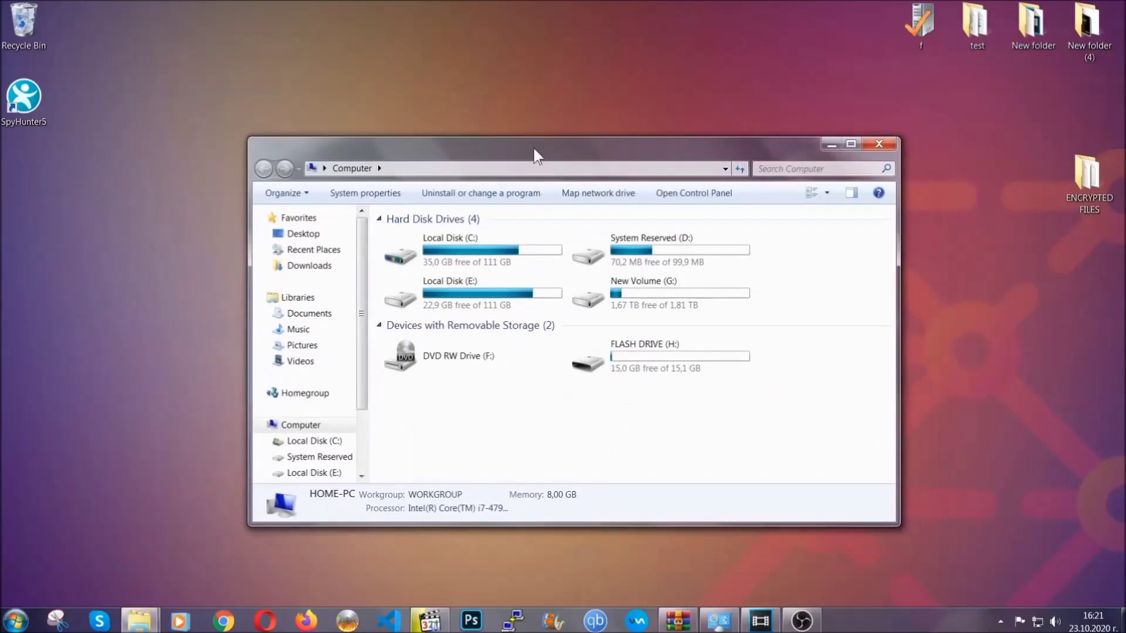
left_click(766, 169)
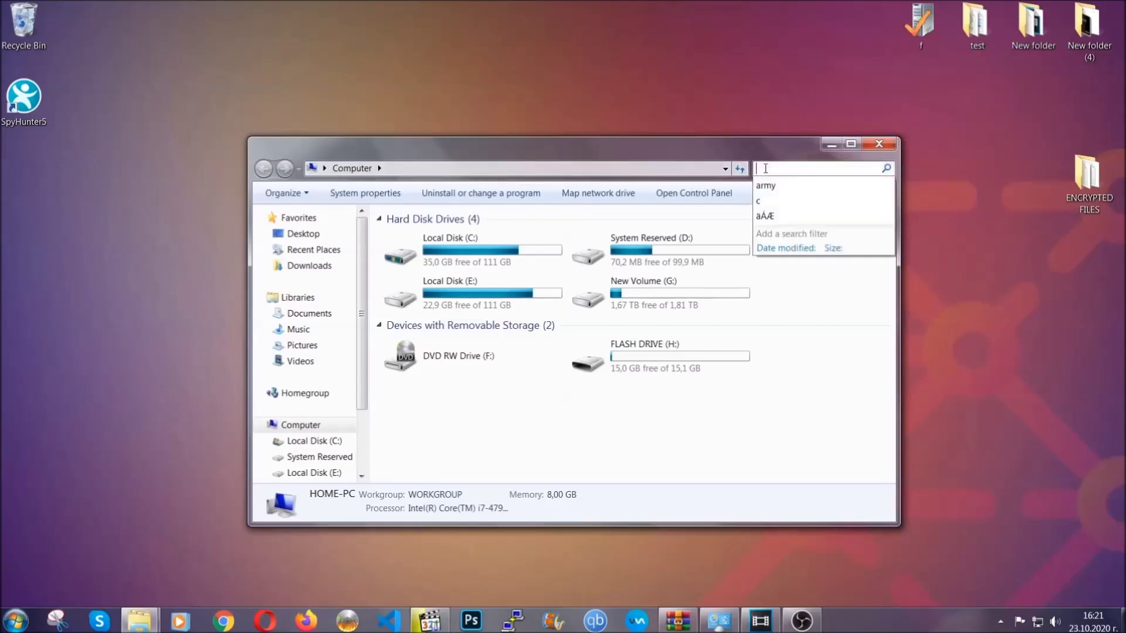
type("file")
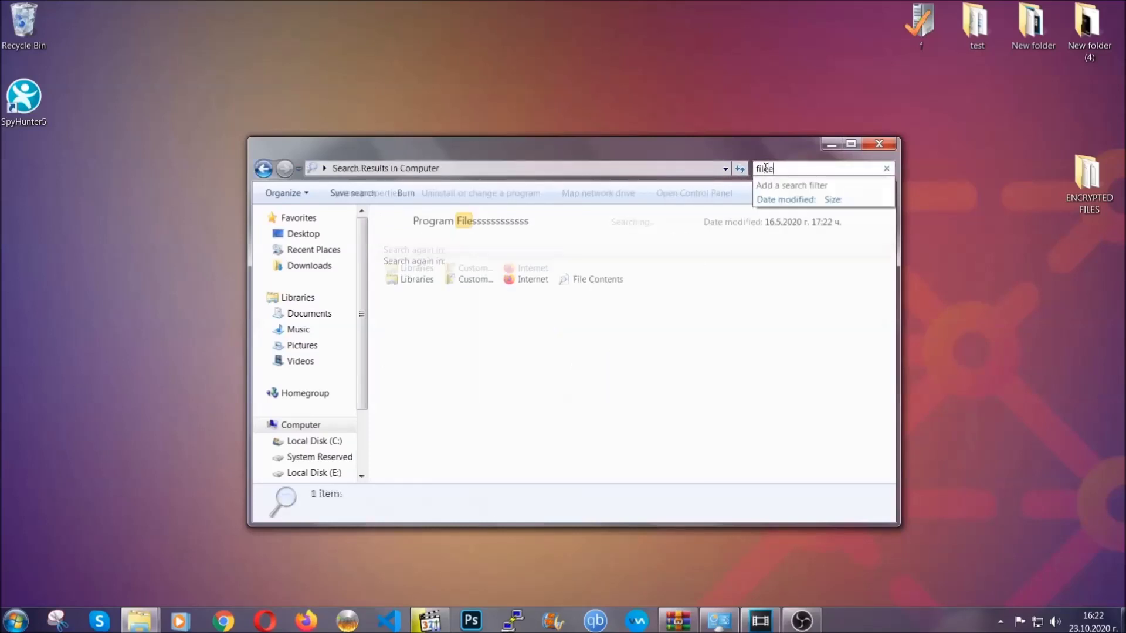
type("extension:exe ")
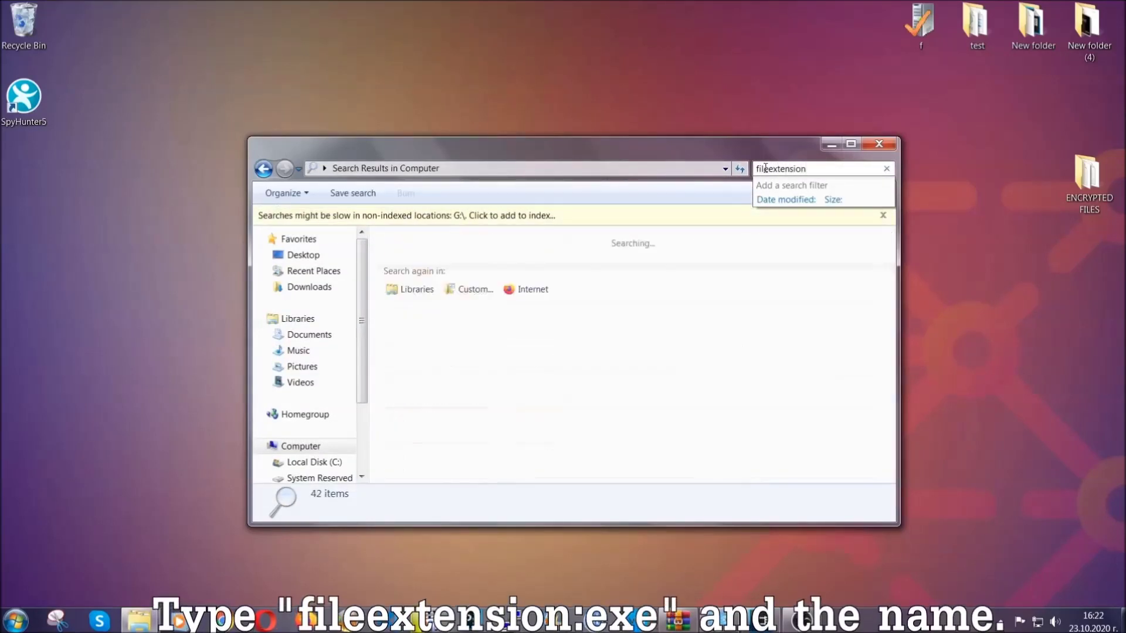
type("E")
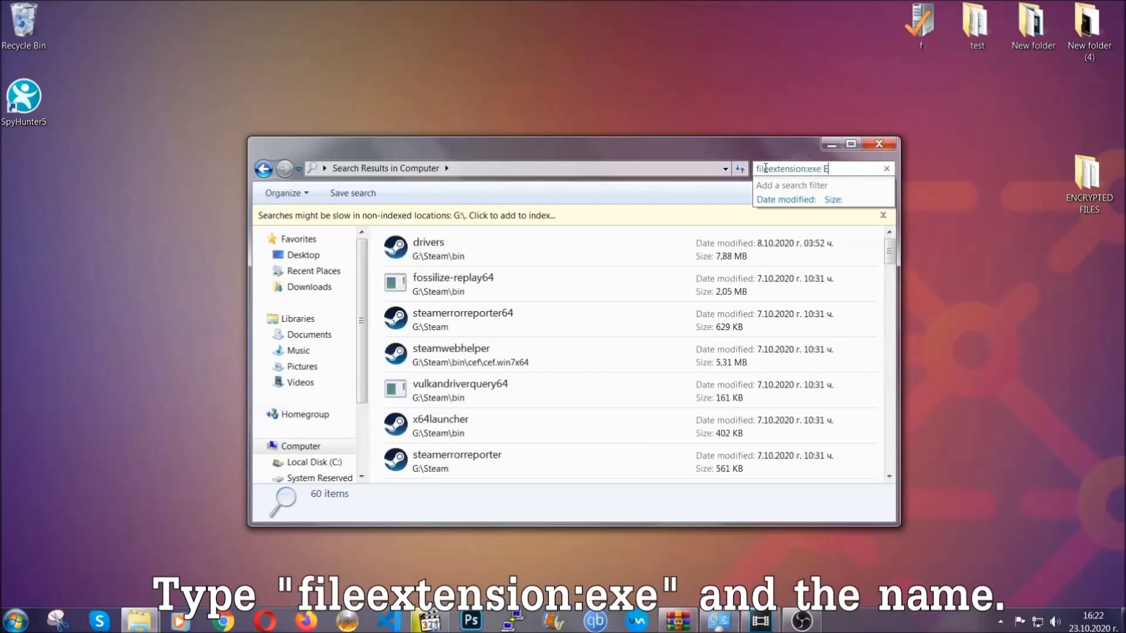
type("xample Virus Name")
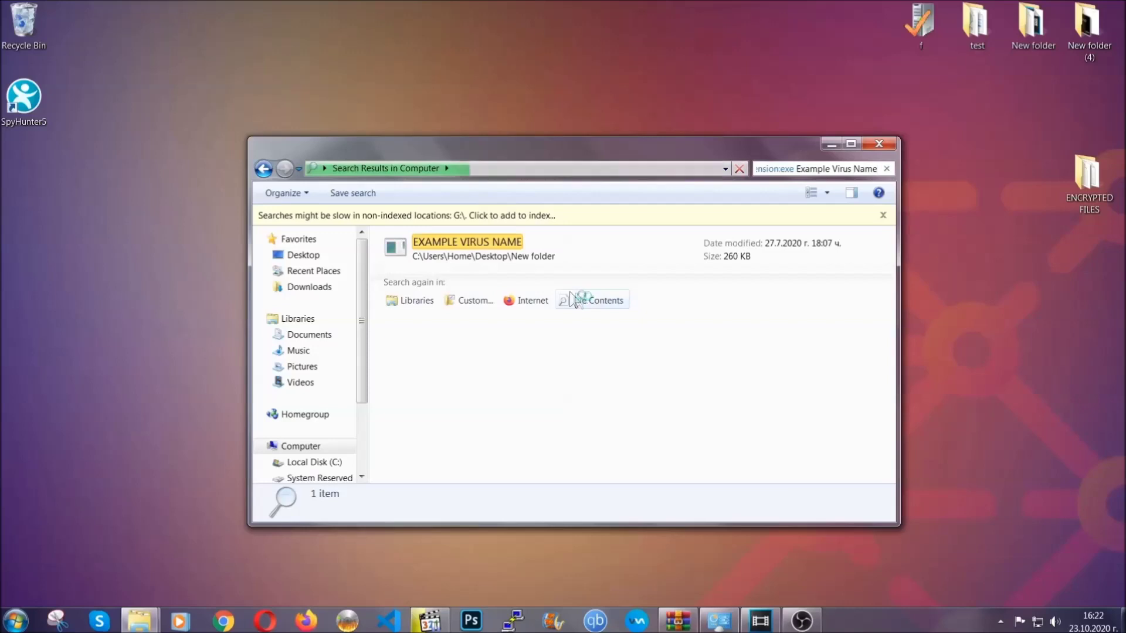
Delete the found EXAMPLE VIRUS NAME.exe to the Recycle Bin and close Explorer.
left_click(492, 239)
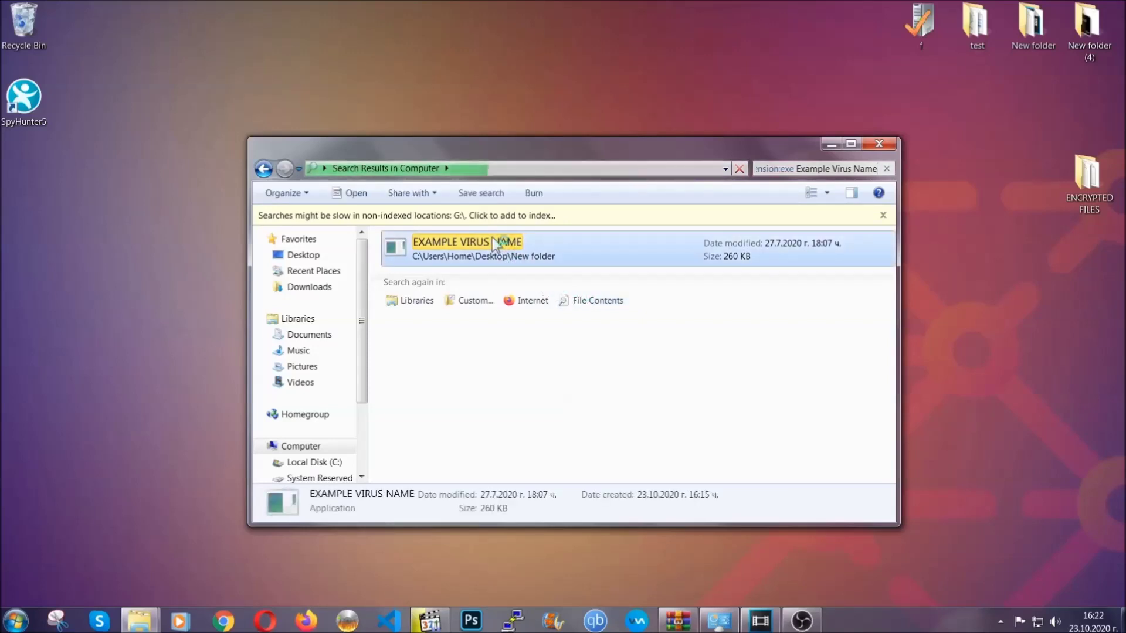
right_click(494, 245)
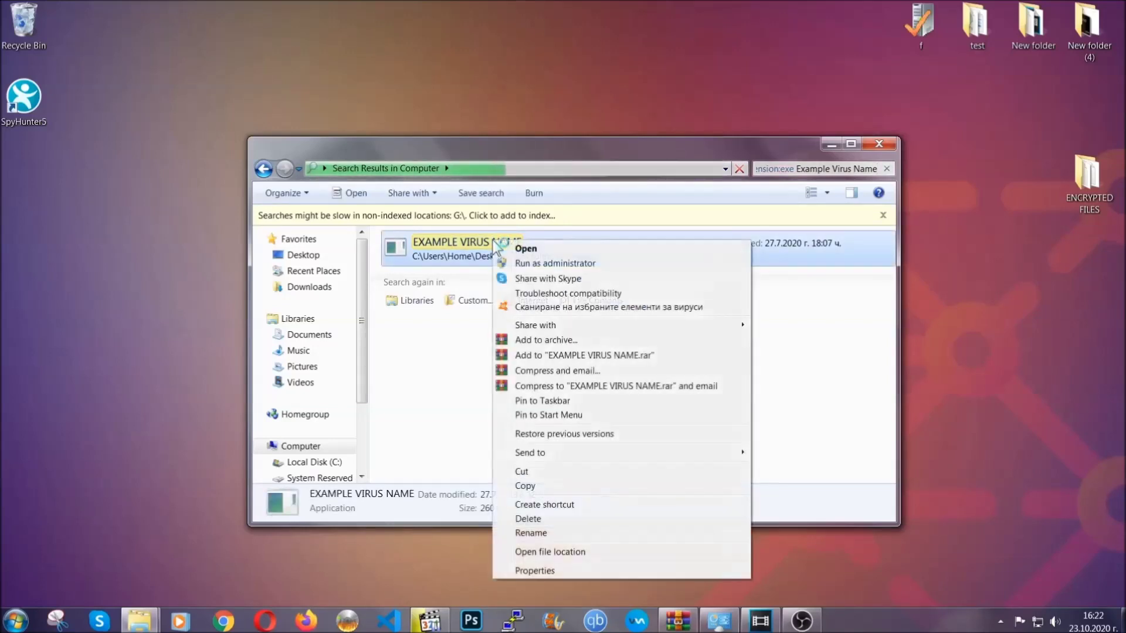
left_click(543, 519)
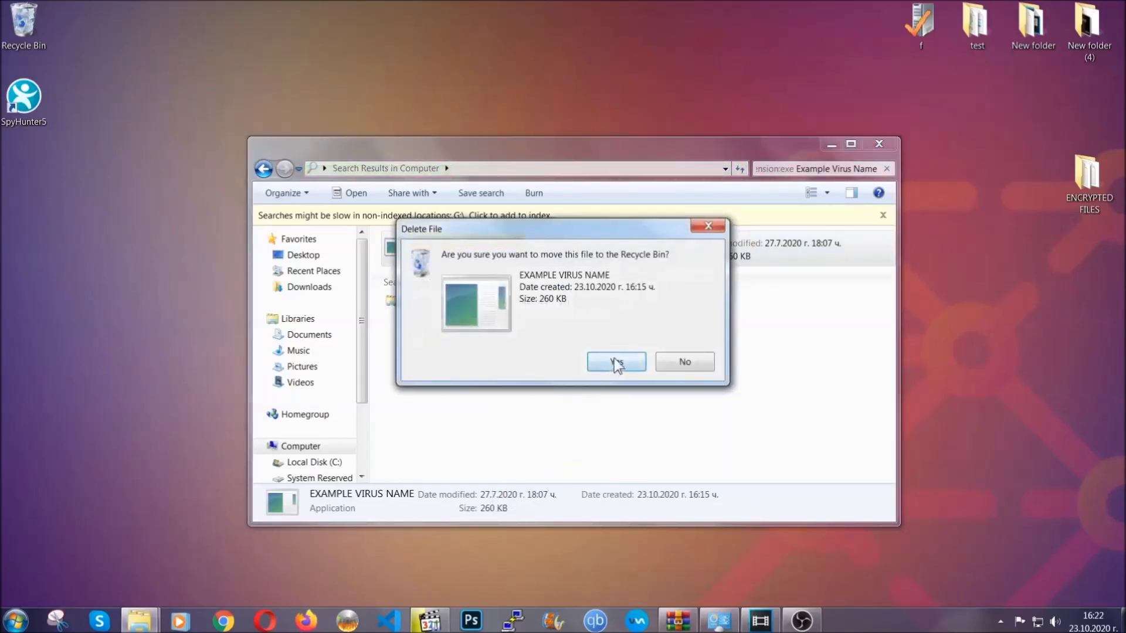
left_click(615, 362)
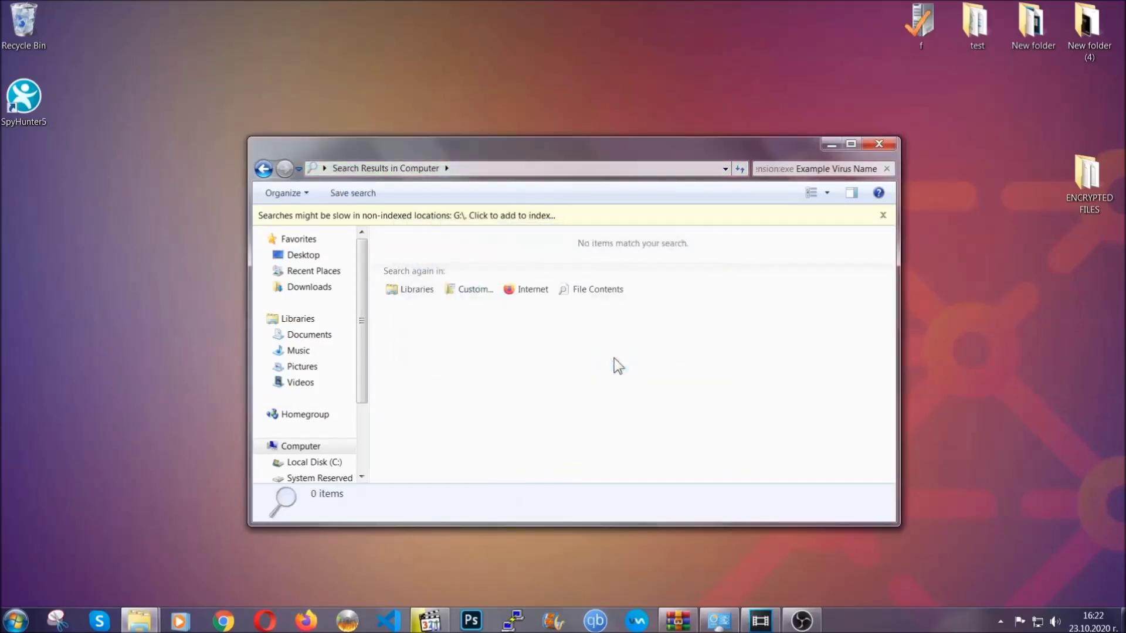
left_click(879, 145)
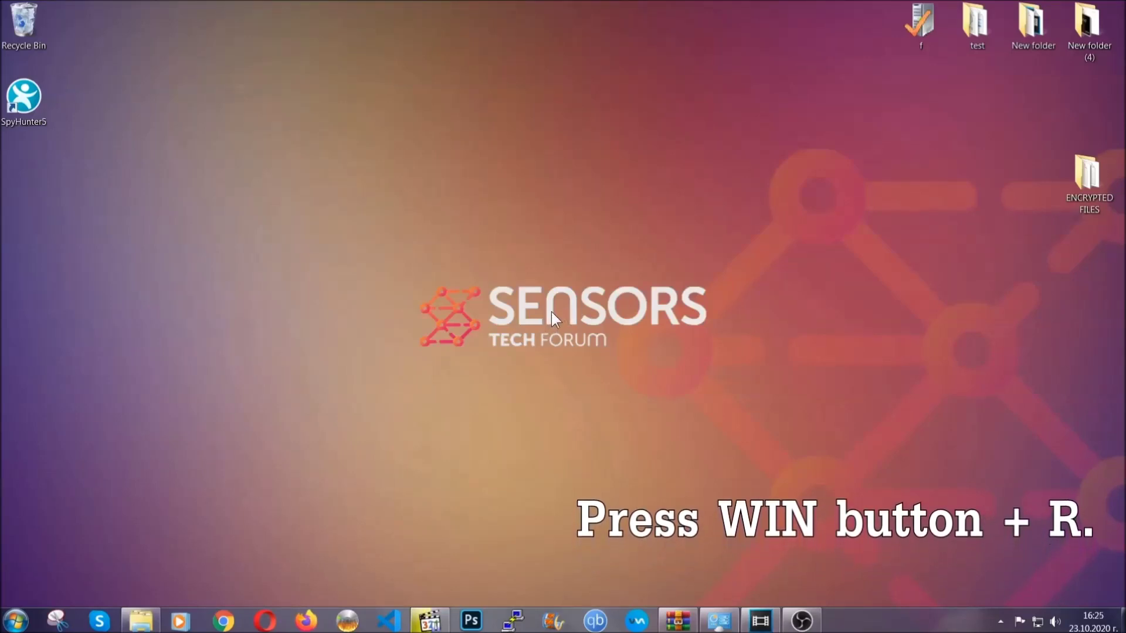
Launch REGEDIT from the Run dialog, replacing the prefilled cmd text.
key("super+r")
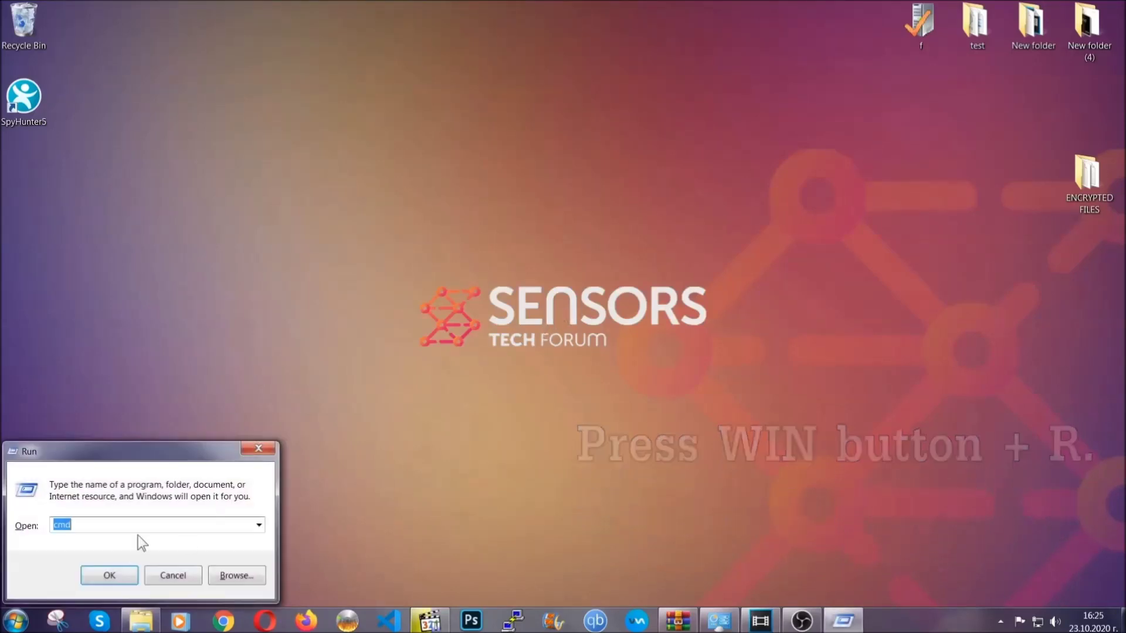
left_click(118, 530)
left_click_drag(106, 533, 14, 530)
type("REGEDIT")
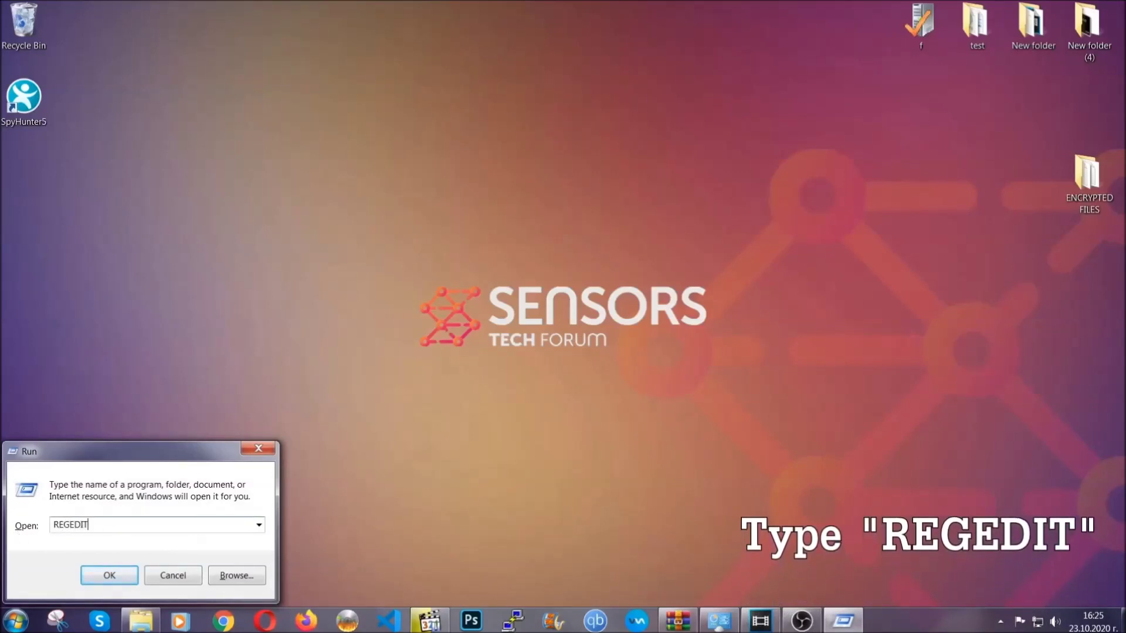
left_click(97, 572)
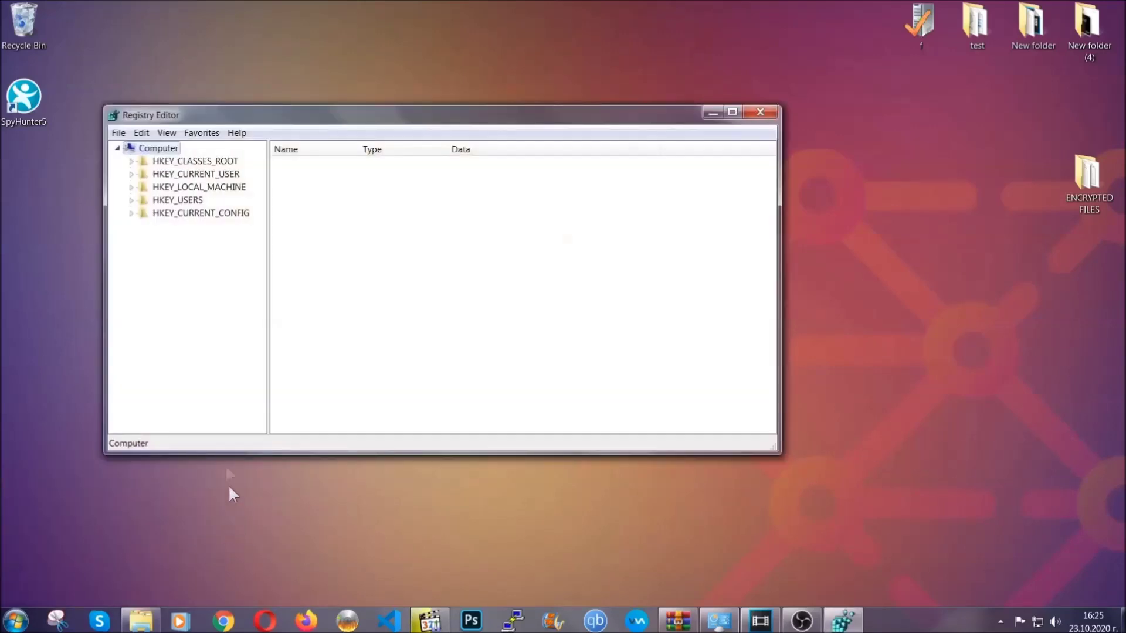
Export the entire registry to the Desktop as BACKUP.reg.
left_click(119, 133)
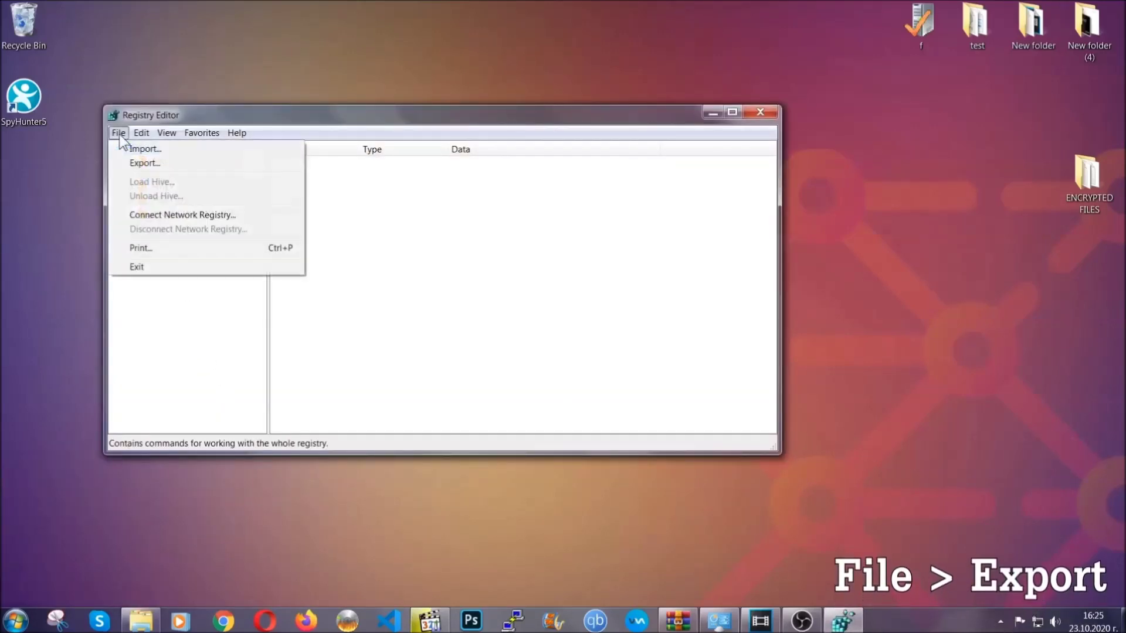
left_click(146, 162)
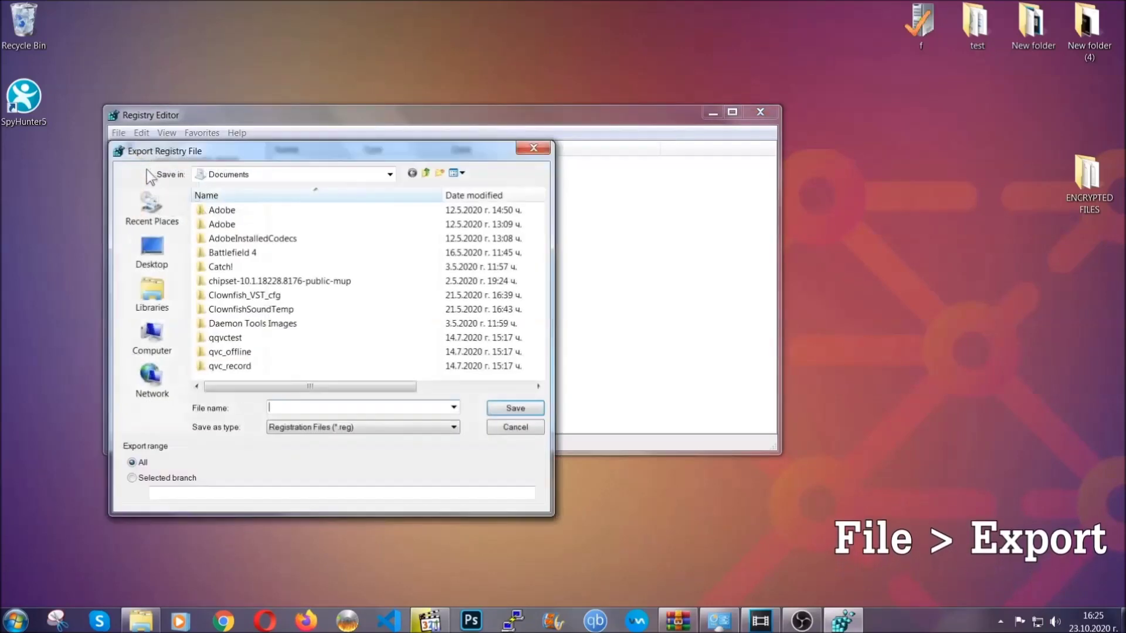
left_click(147, 253)
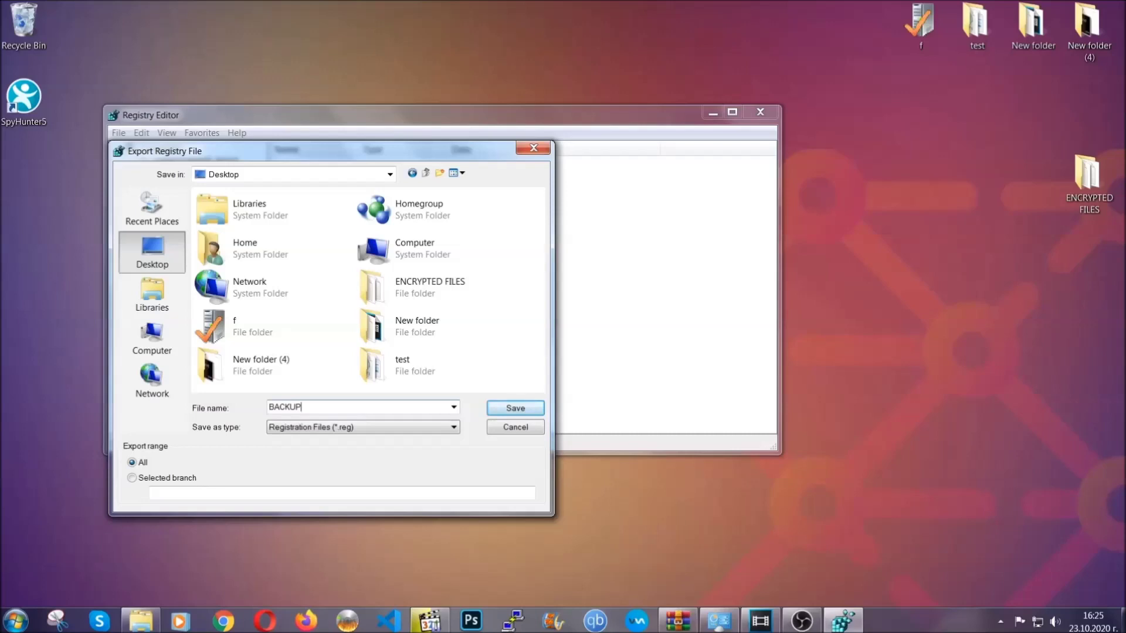
left_click(508, 409)
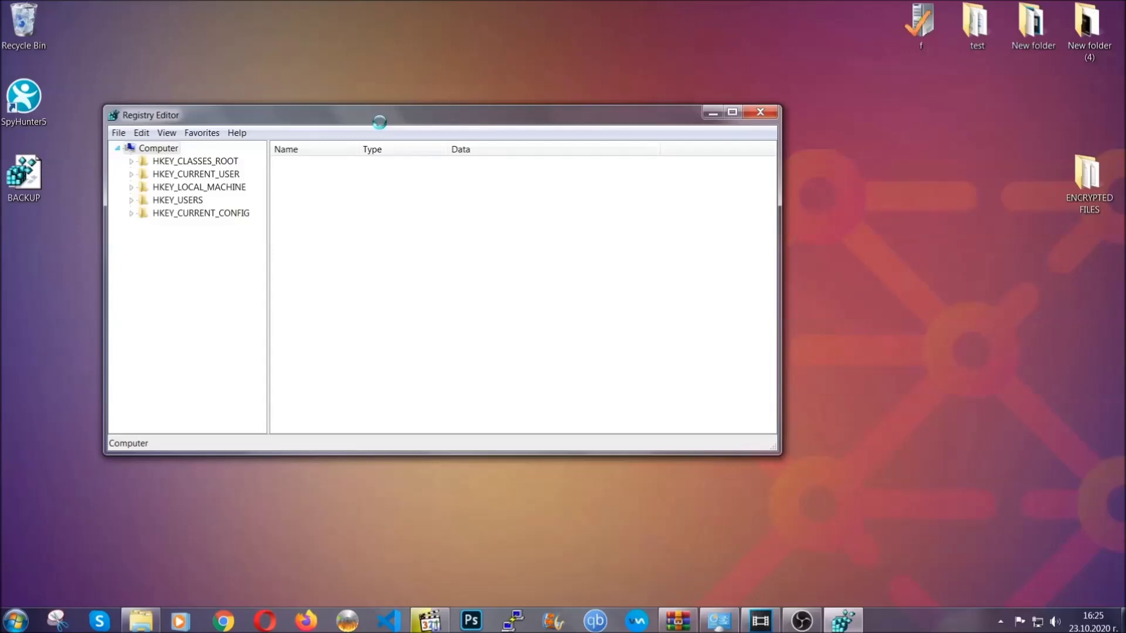
left_click_drag(379, 122, 491, 158)
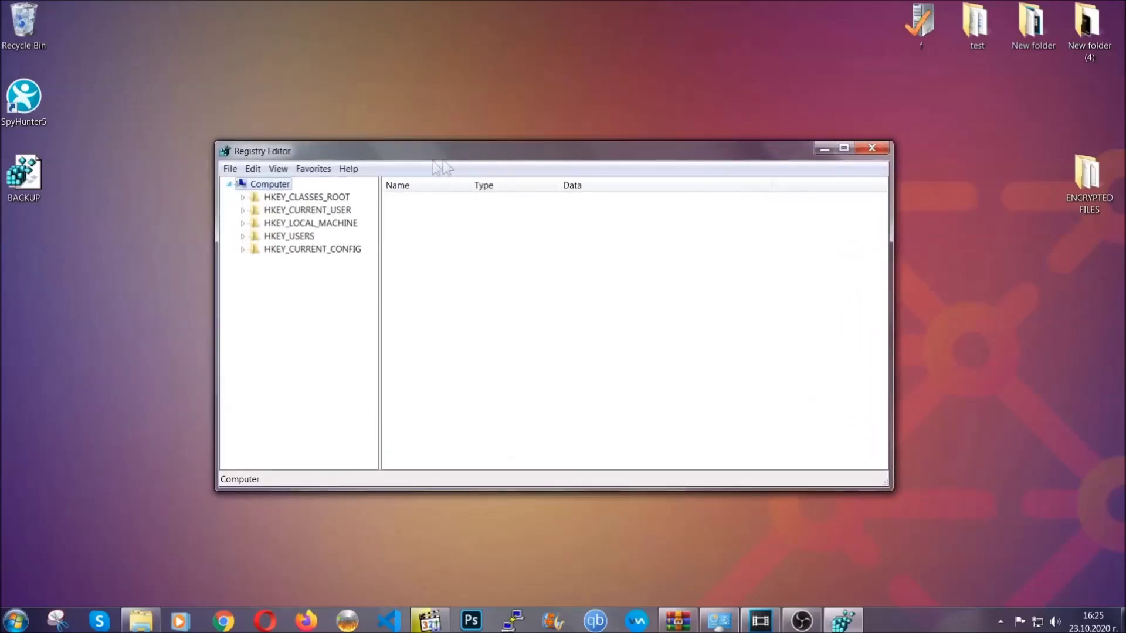
left_click(230, 169)
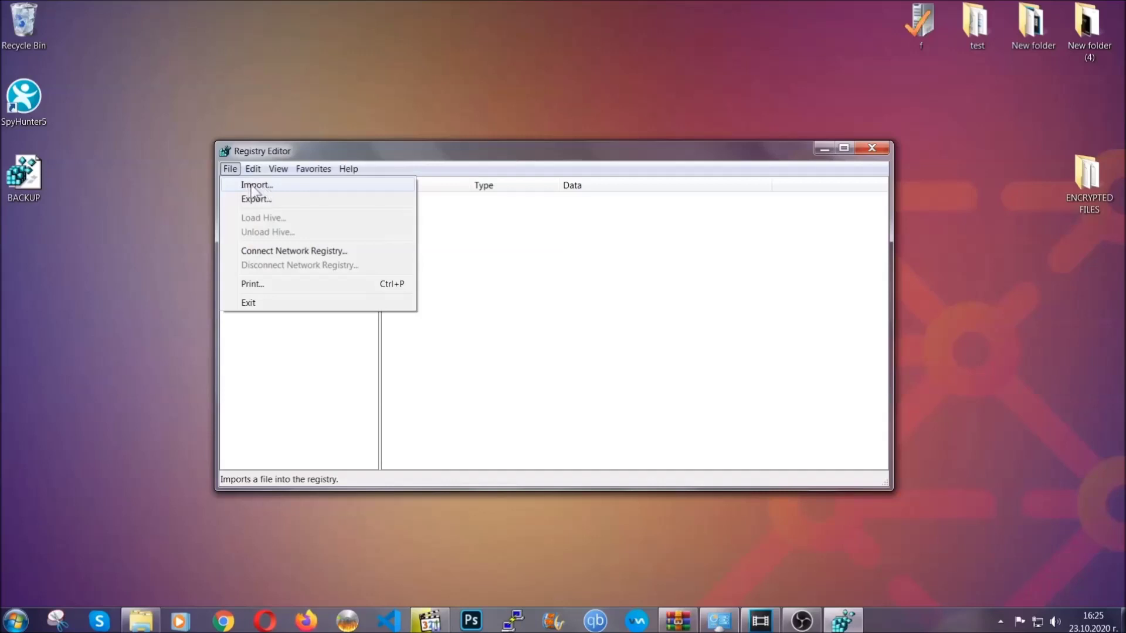
Search the registry for RunOnce and open the neighbouring CurrentVersion Run key.
left_click(230, 170)
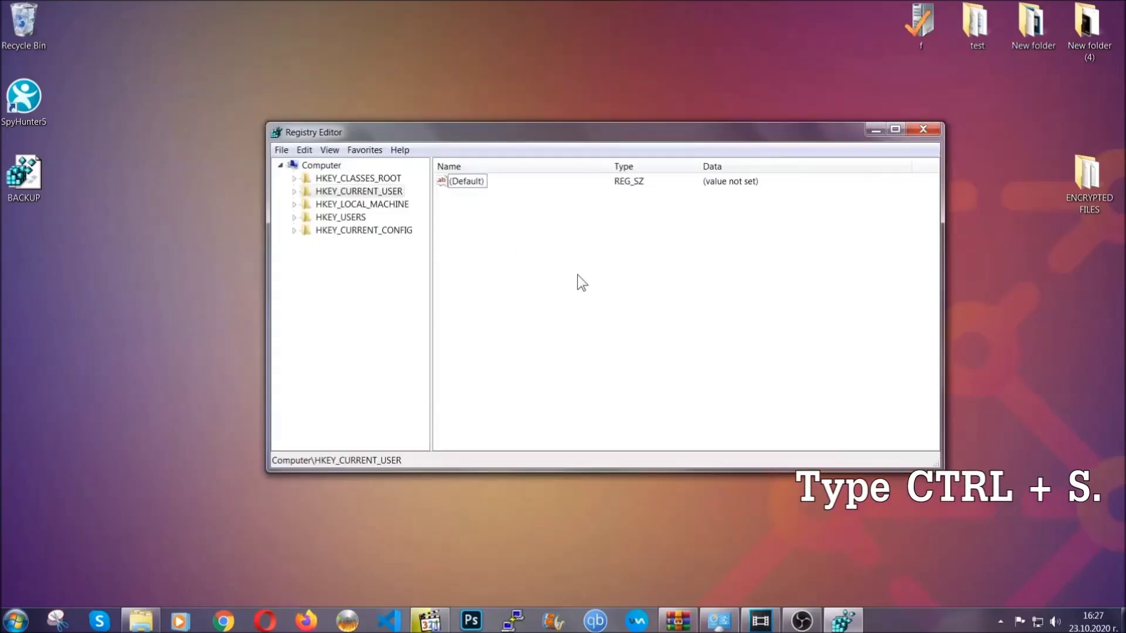
key("ctrl+f")
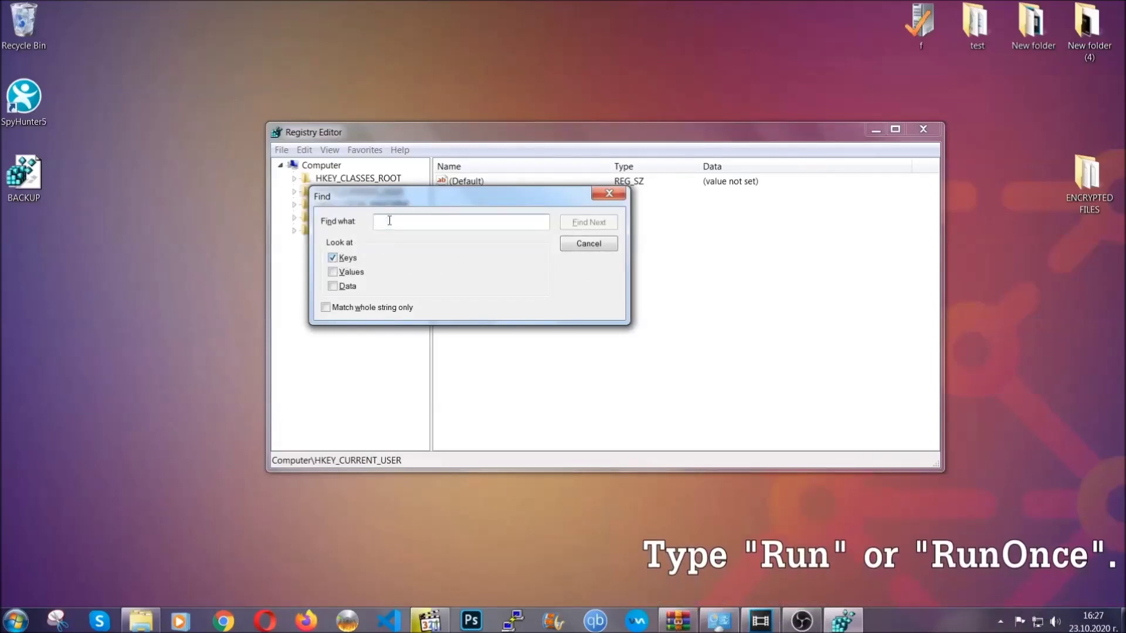
type("RunO")
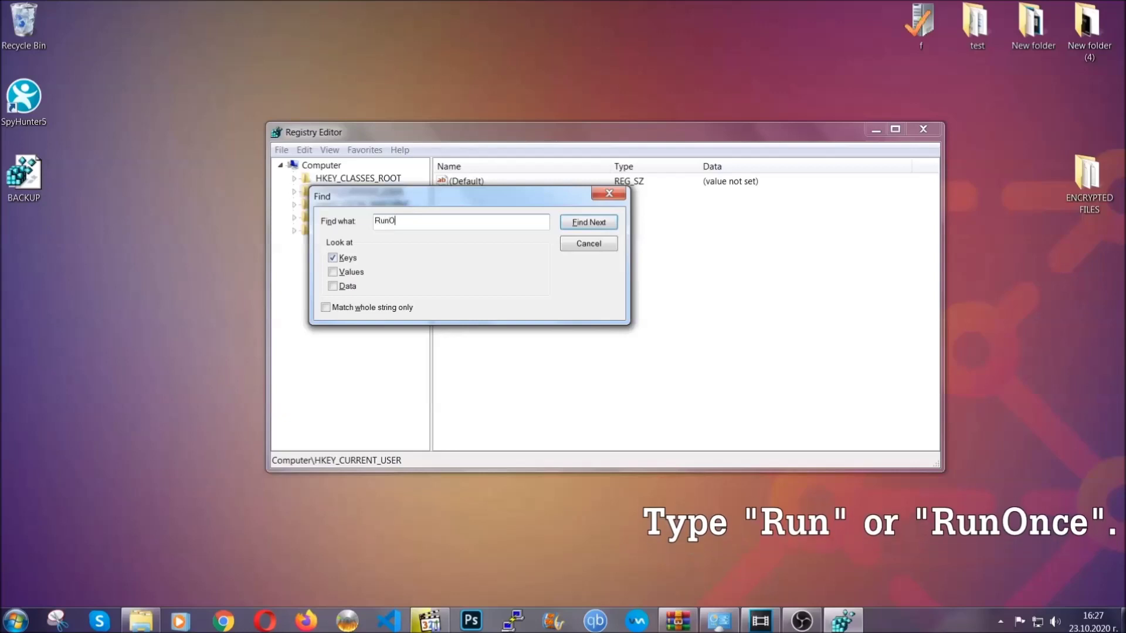
type("nce")
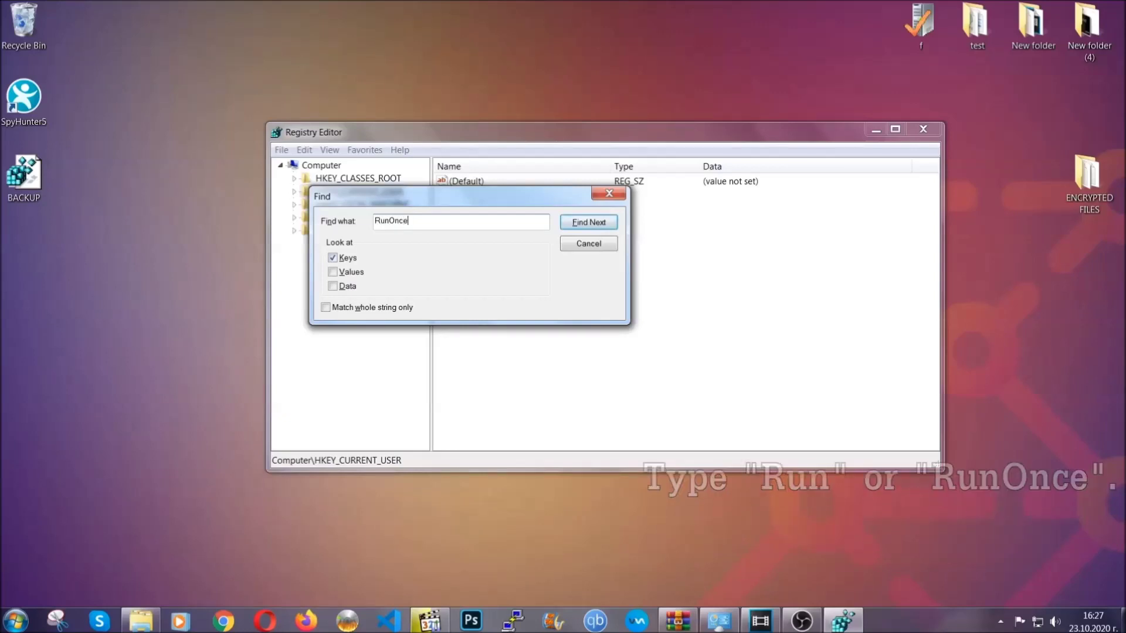
left_click(602, 226)
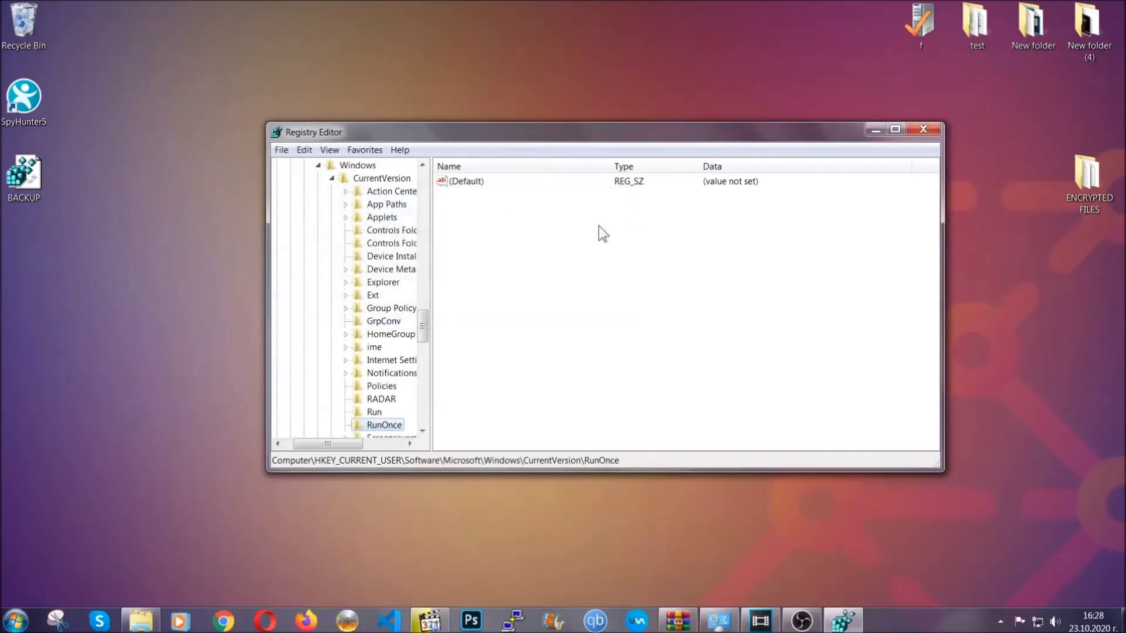
scroll(427, 334, "down", 3)
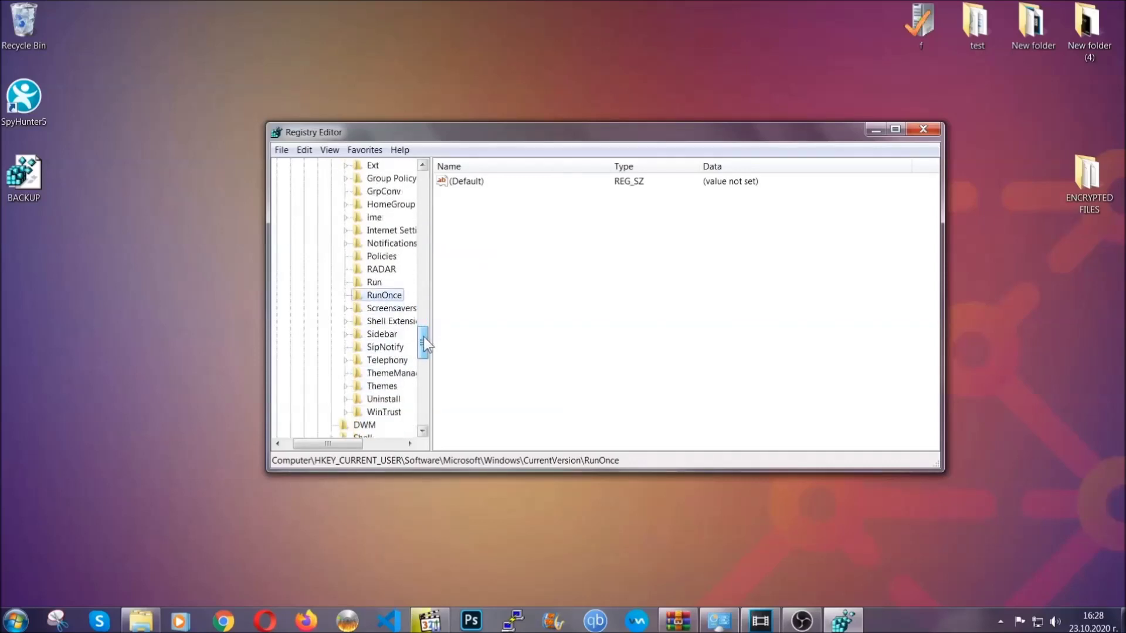
left_click(374, 282)
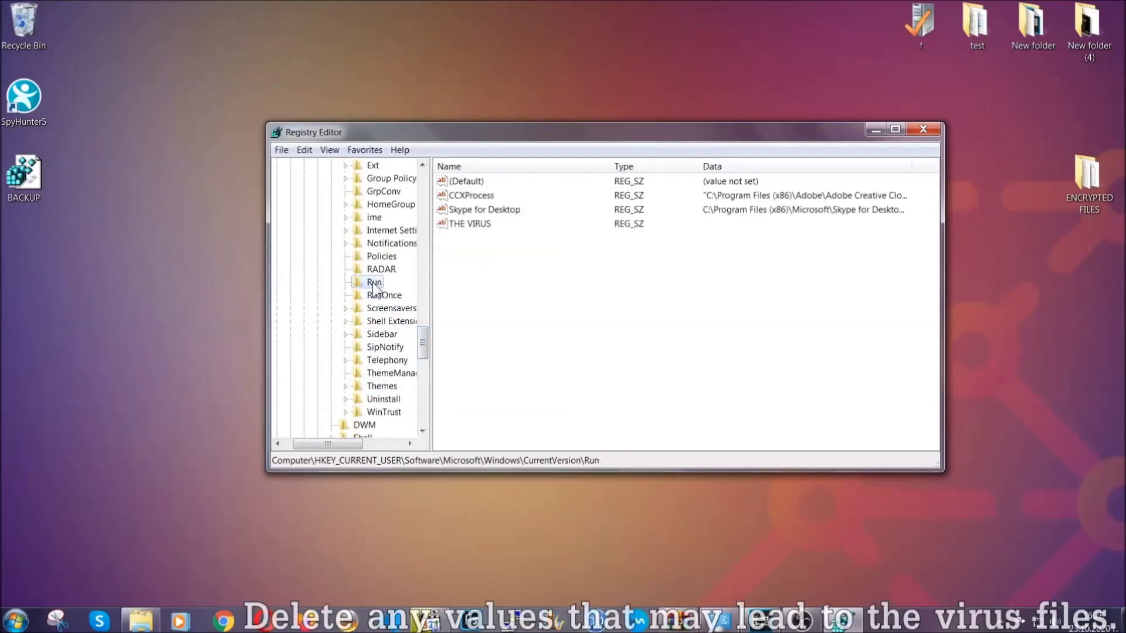
Delete the THE VIRUS value from the Run key, confirming the deletion.
left_click(462, 225)
right_click(462, 225)
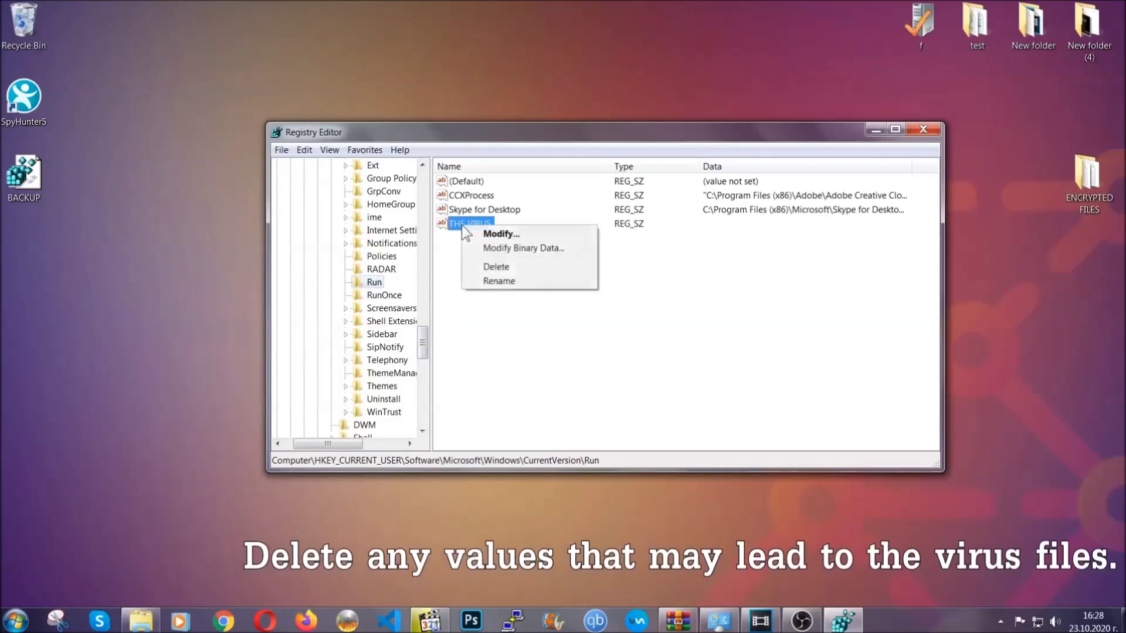
left_click(482, 267)
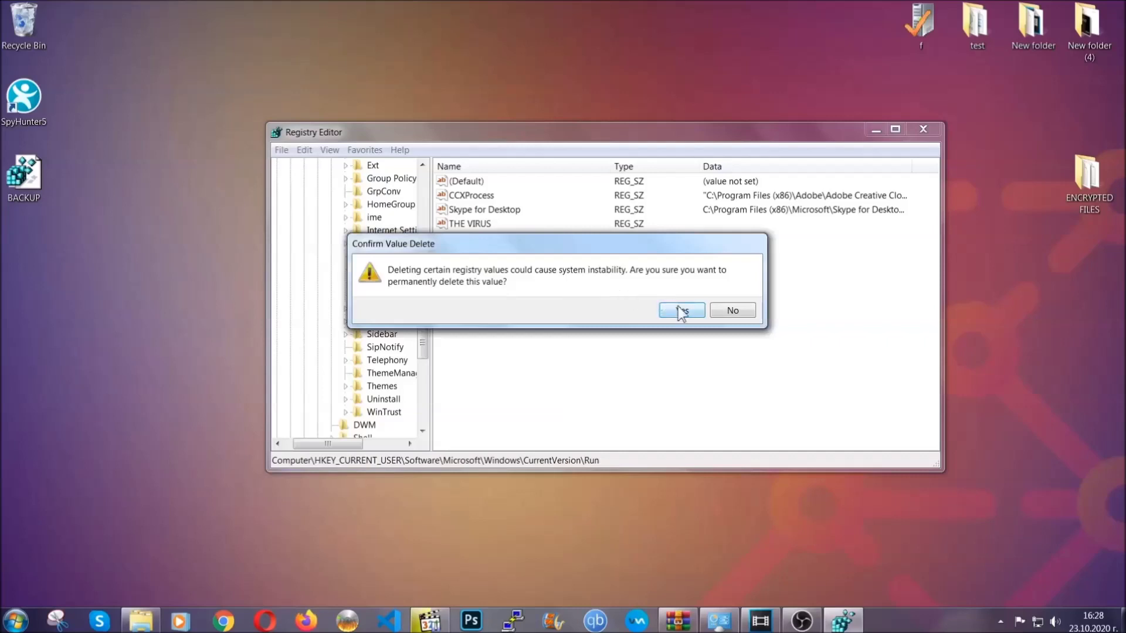
left_click(681, 311)
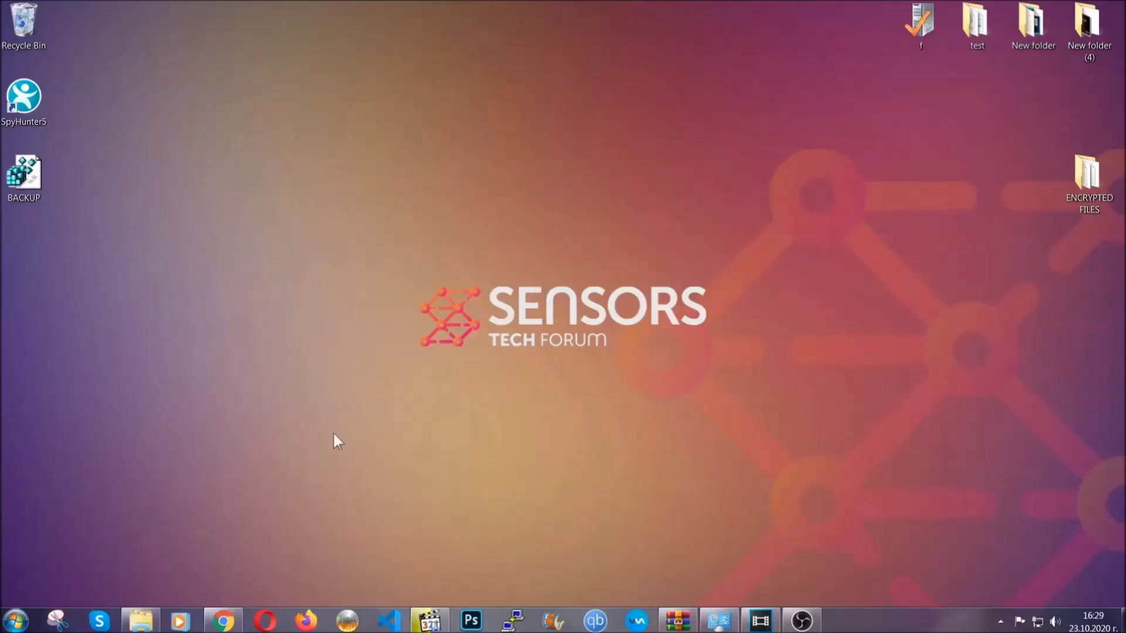
Bring back the SensorsTechForum ransomware article in Chrome, select its URL, and scroll to the six restore methods.
left_click(223, 620)
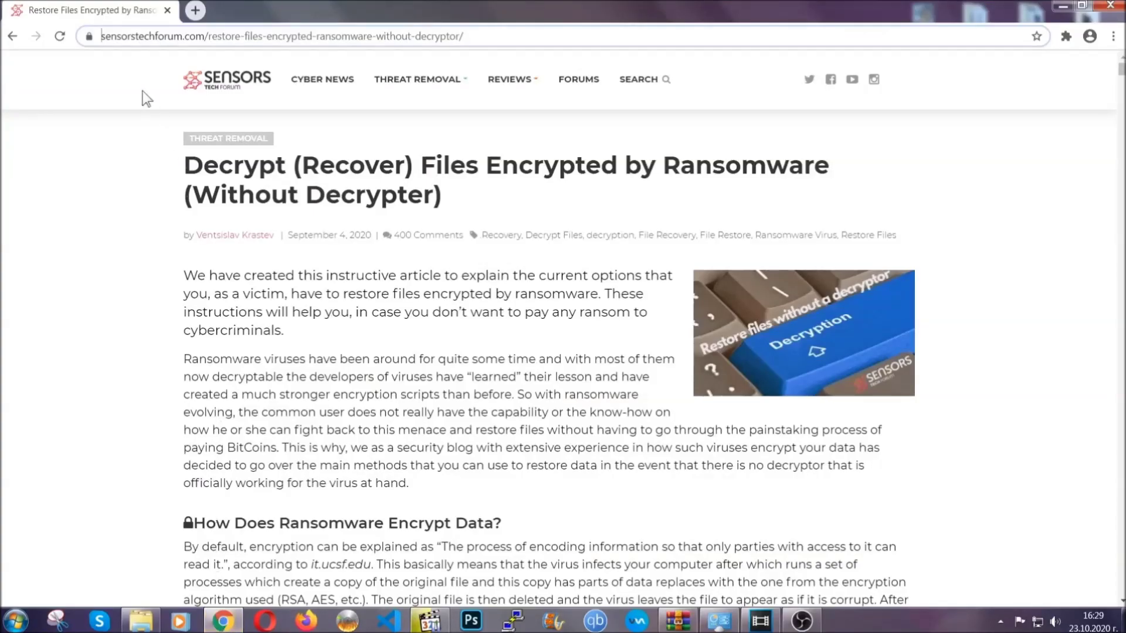
left_click_drag(103, 37, 508, 41)
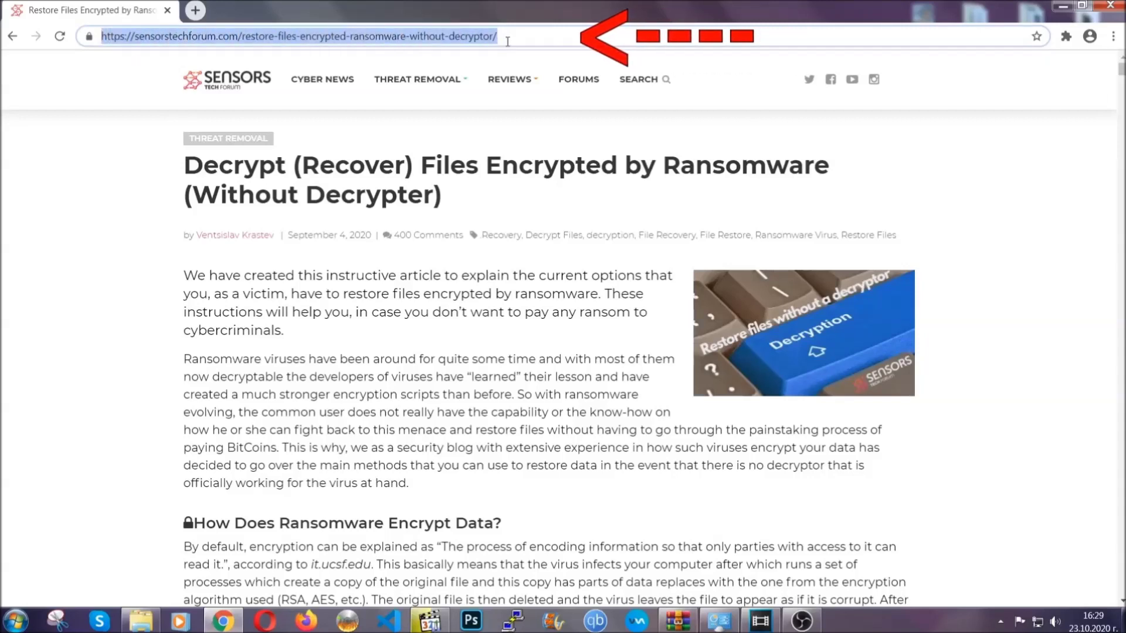
mouse_move(510, 80)
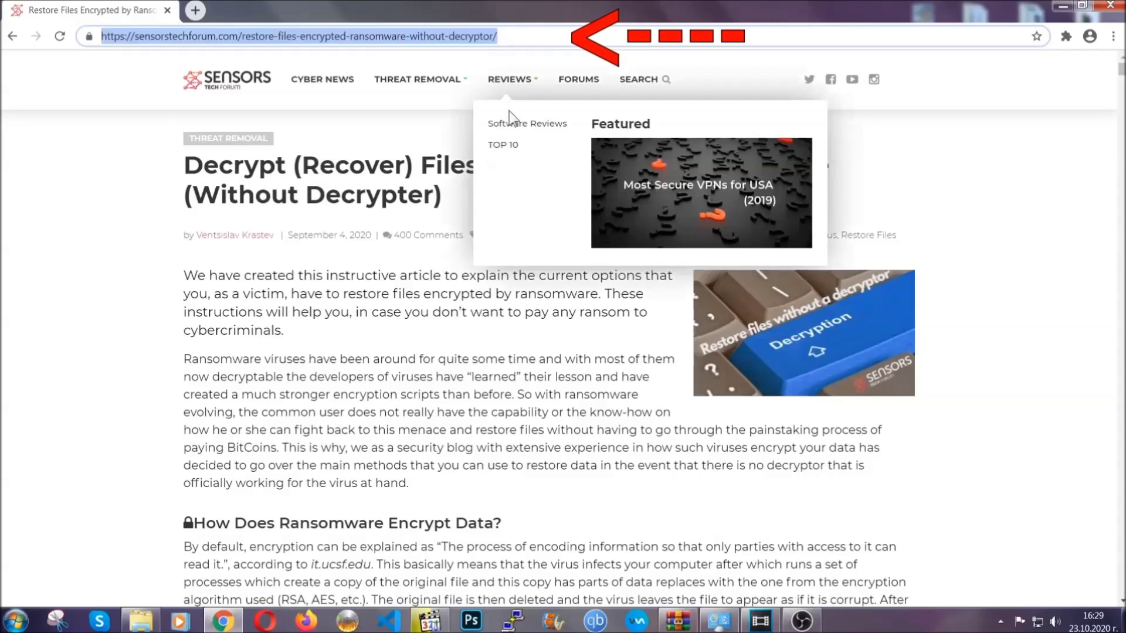
scroll(579, 320, "down", 5)
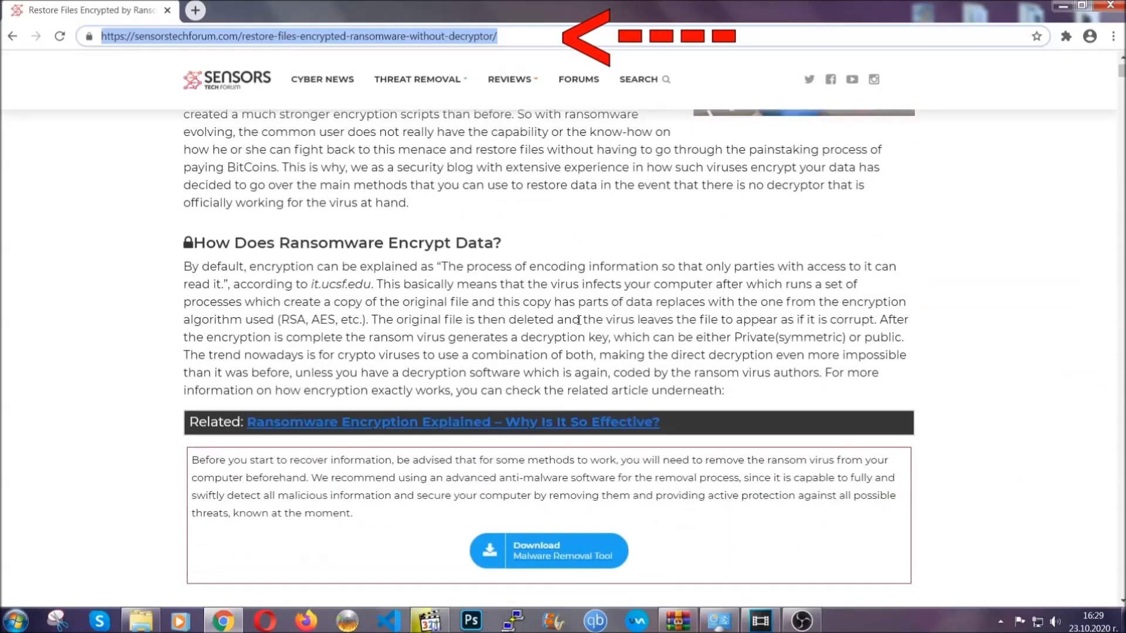
scroll(579, 320, "down", 6)
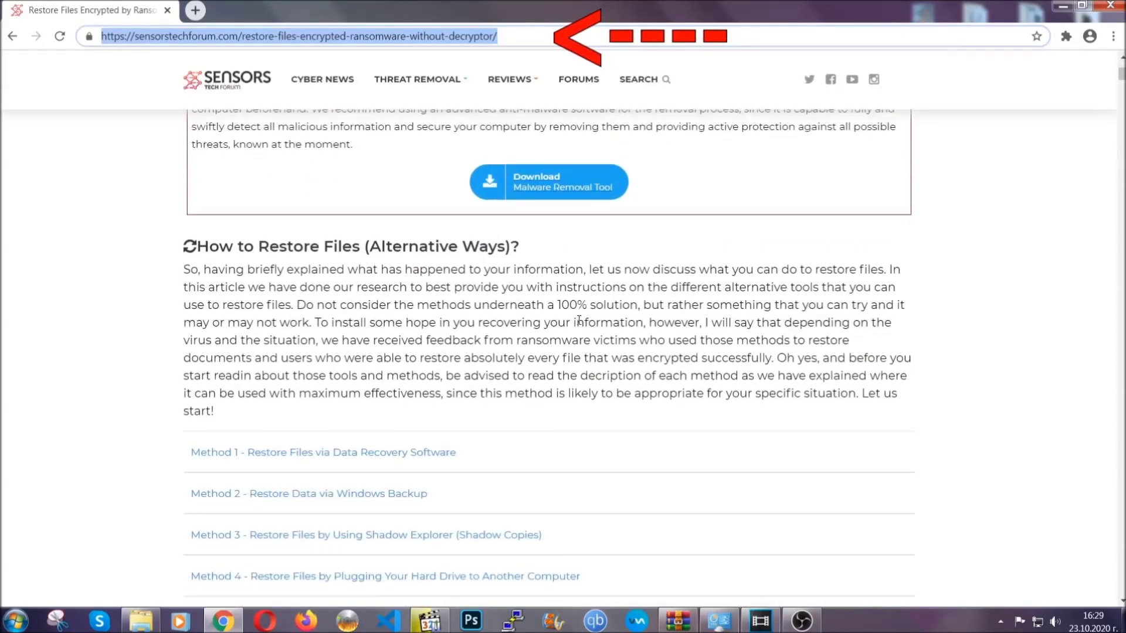
scroll(579, 319, "down", 4)
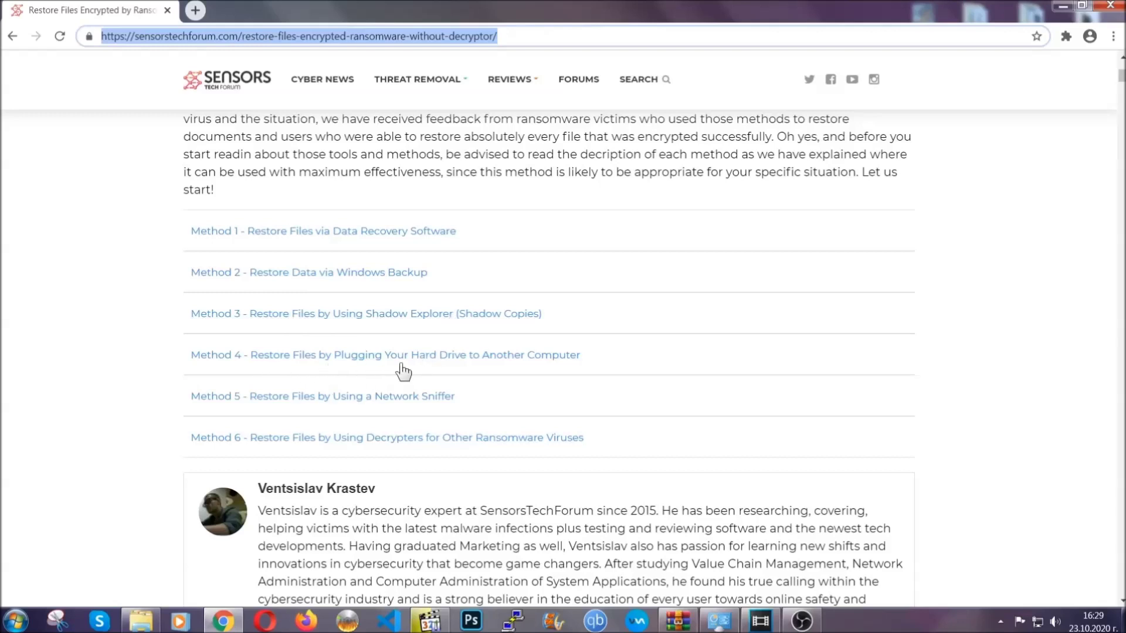
Expand the Method 2 Windows Backup section and highlight its details table.
left_click(350, 272)
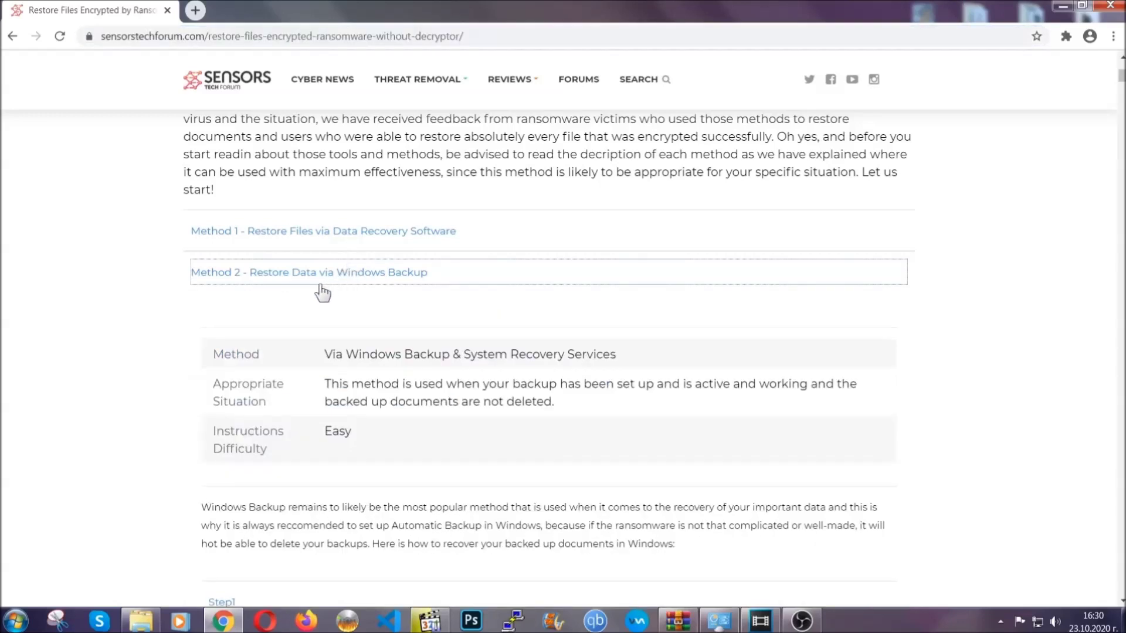
left_click_drag(325, 354, 395, 445)
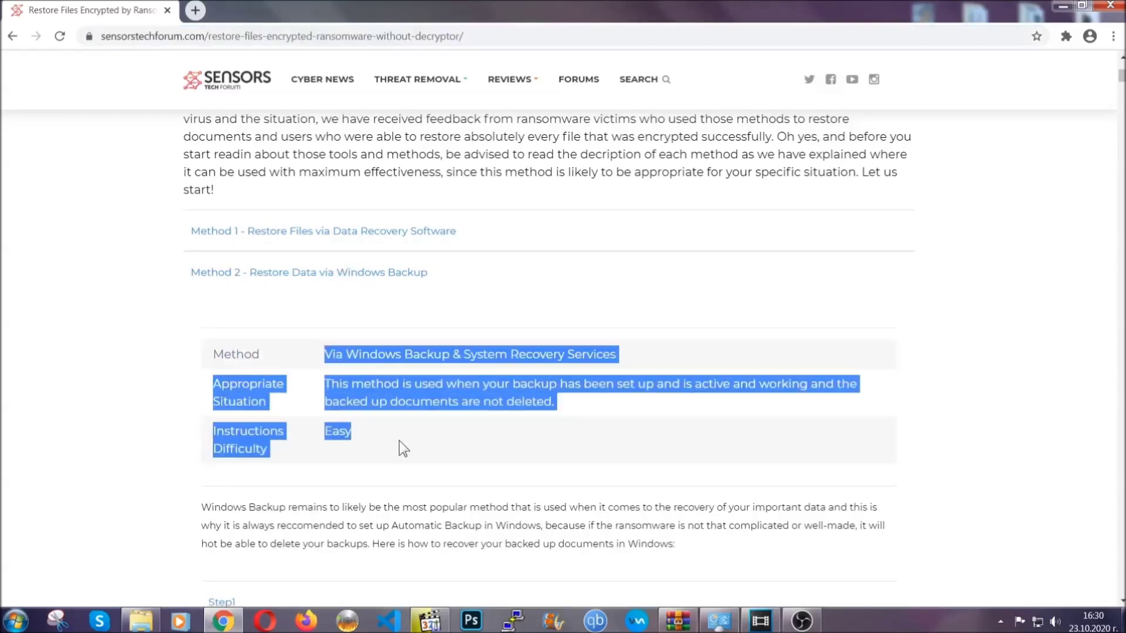
left_click(403, 437)
scroll(402, 437, "down", 4)
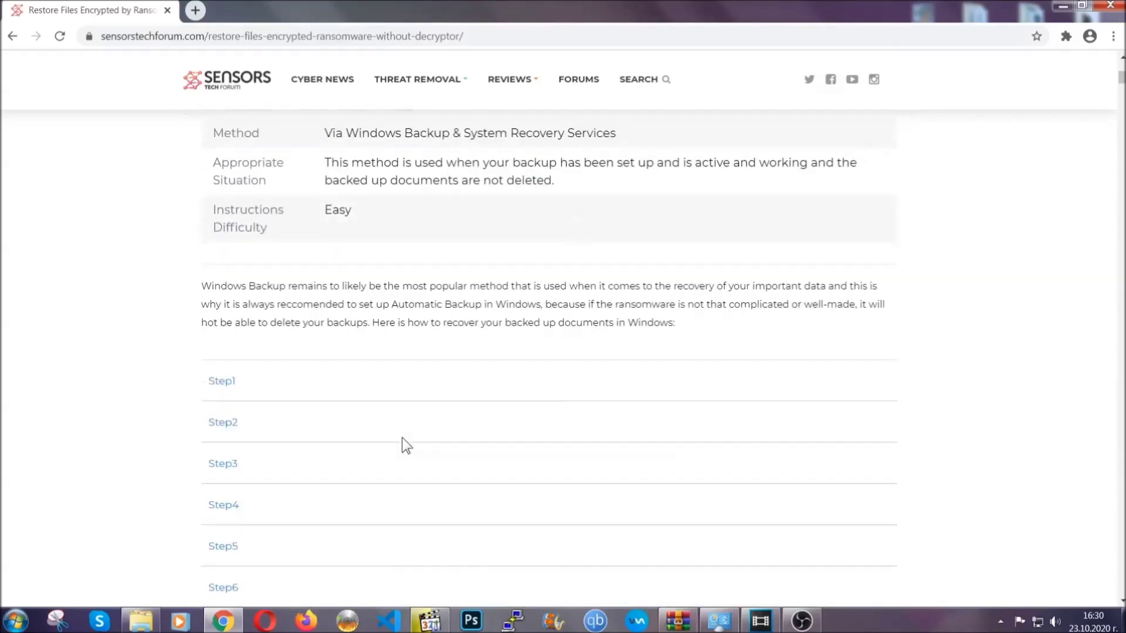
scroll(403, 437, "down", 1)
Expand the Step1, Step2 and Step3 instructions of Method 2 and read through them.
left_click(230, 306)
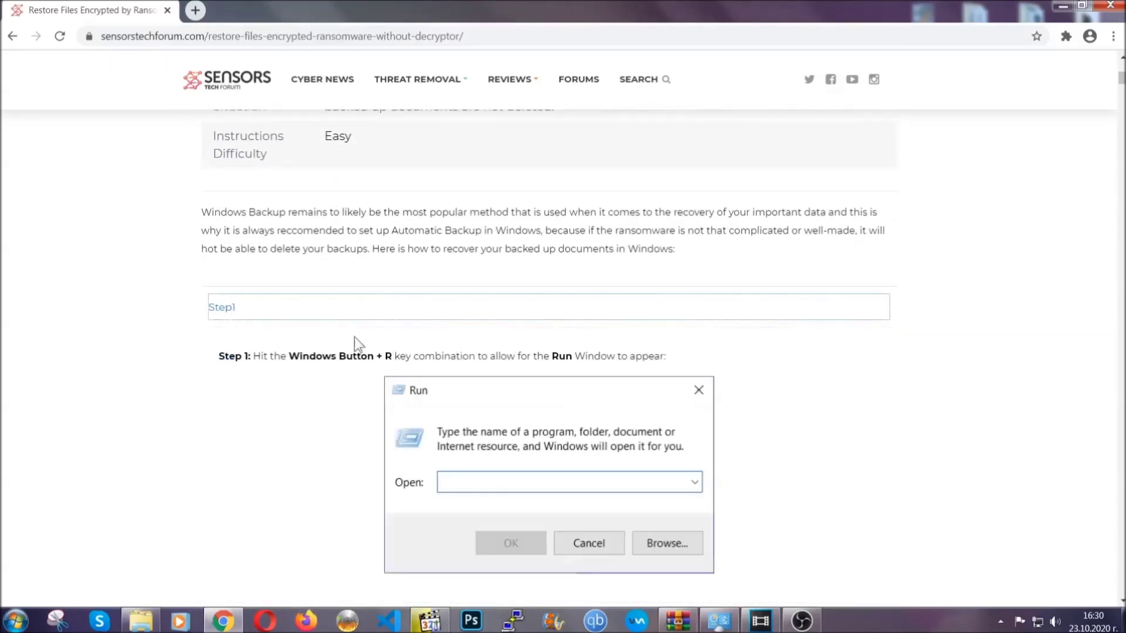
scroll(527, 365, "down", 4)
left_click(262, 368)
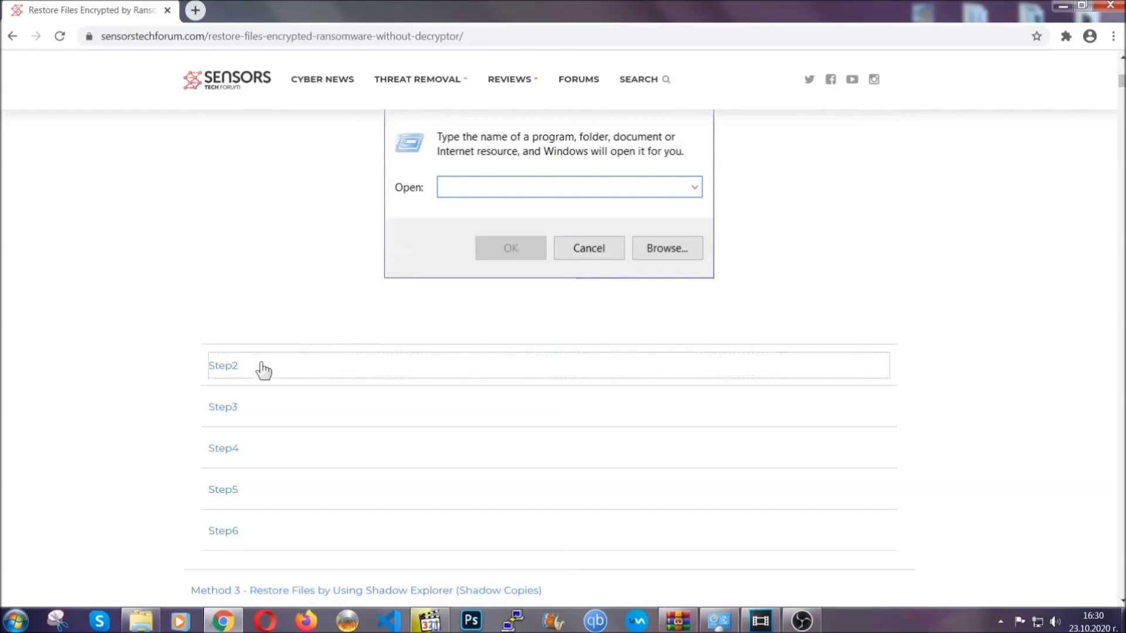
scroll(504, 371, "down", 4)
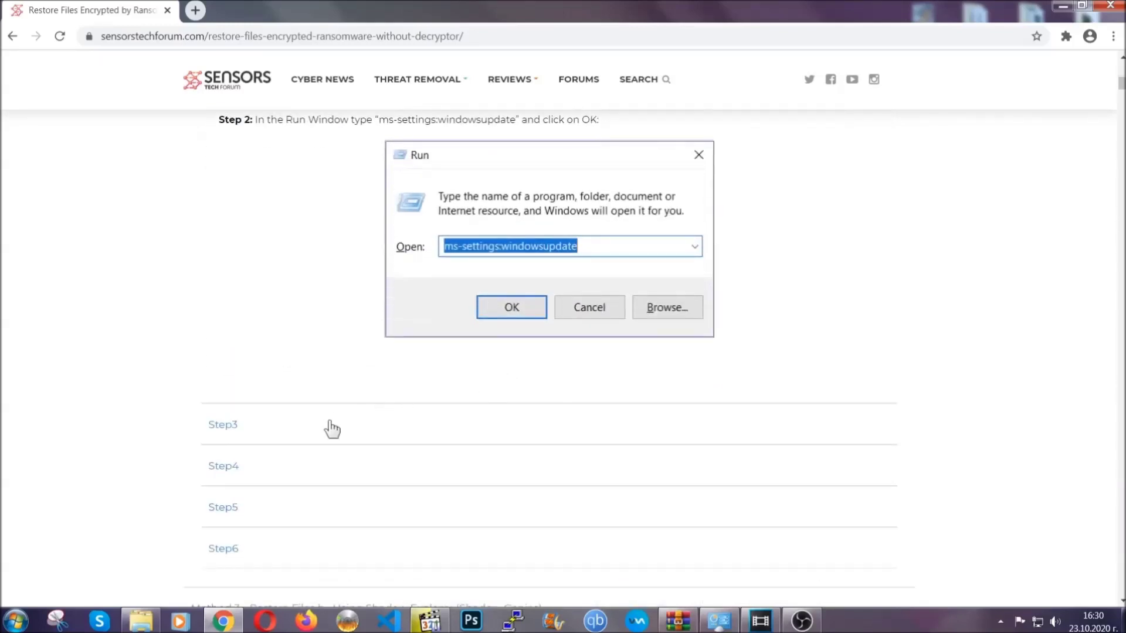
left_click(331, 429)
scroll(498, 402, "down", 3)
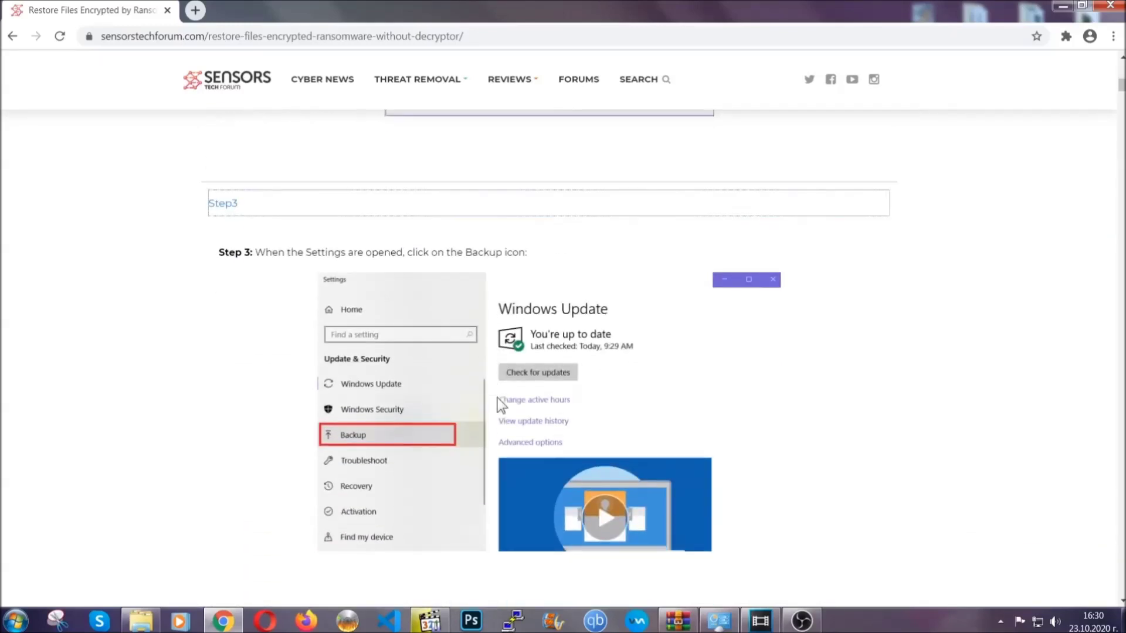
scroll(497, 398, "down", 3)
scroll(495, 399, "down", 2)
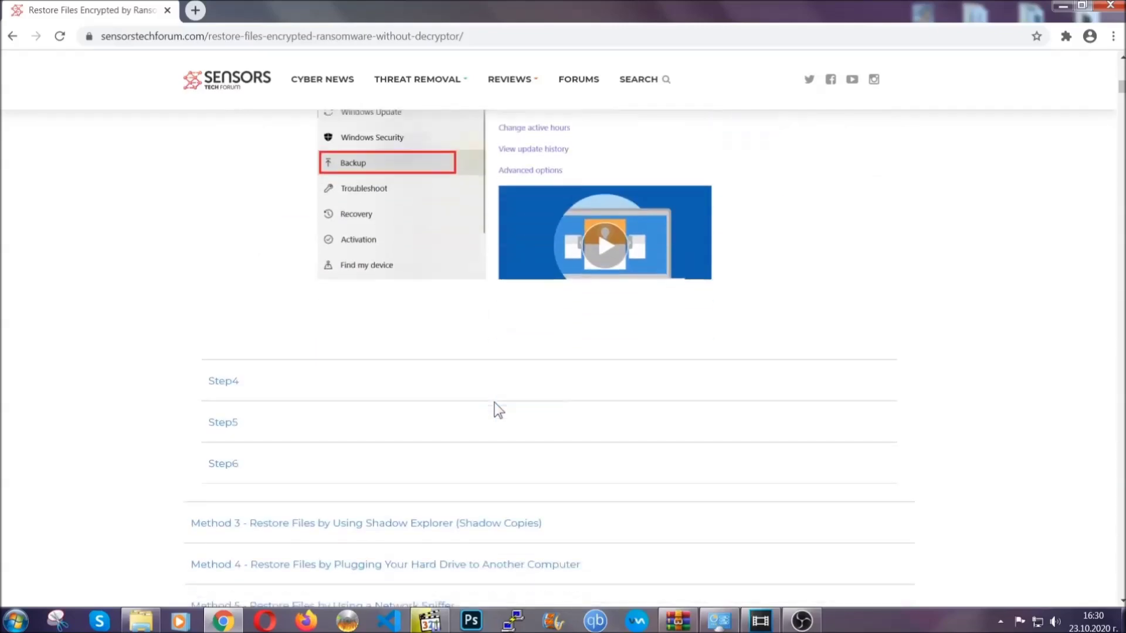
scroll(495, 403, "down", 8)
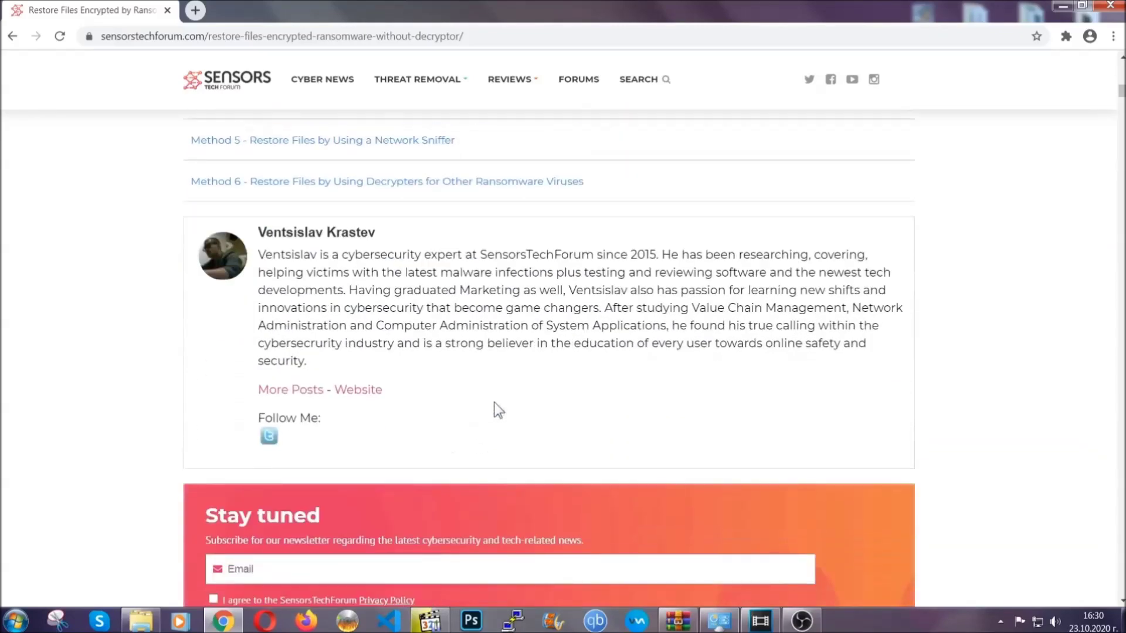
Scroll back up and minimize Chrome to return to the desktop.
scroll(494, 402, "up", 20)
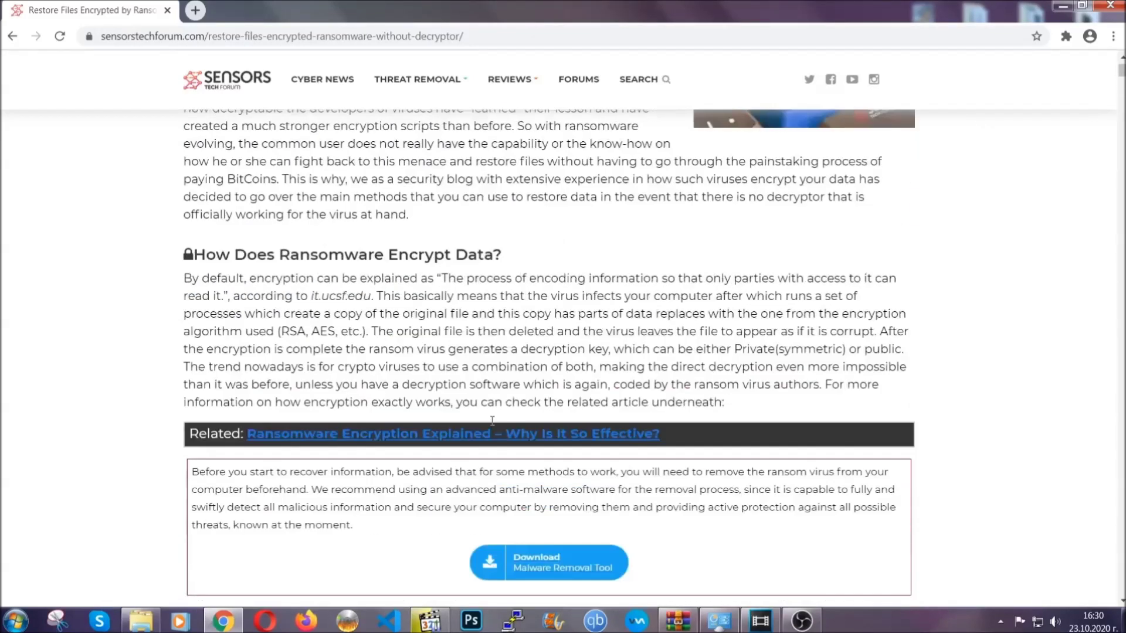
scroll(492, 420, "up", 5)
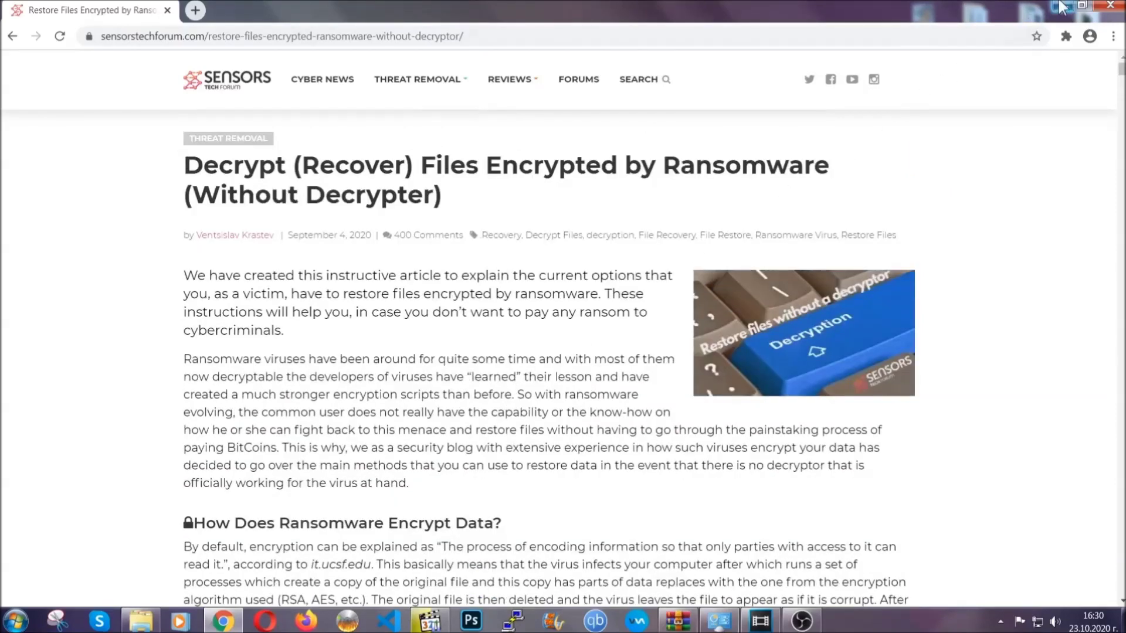
left_click(1062, 6)
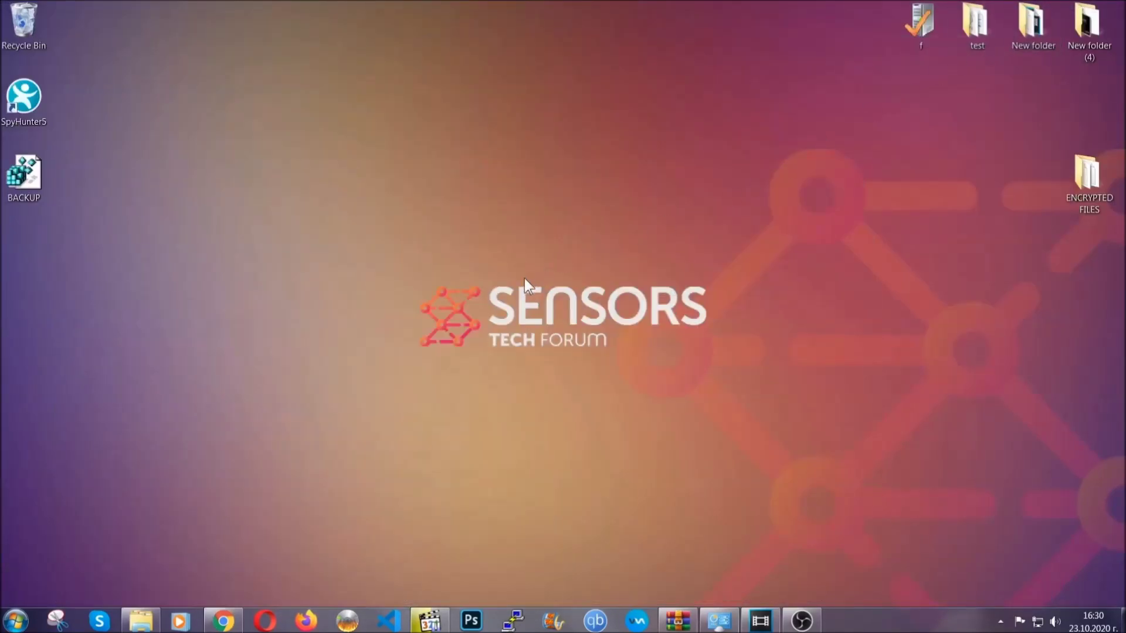